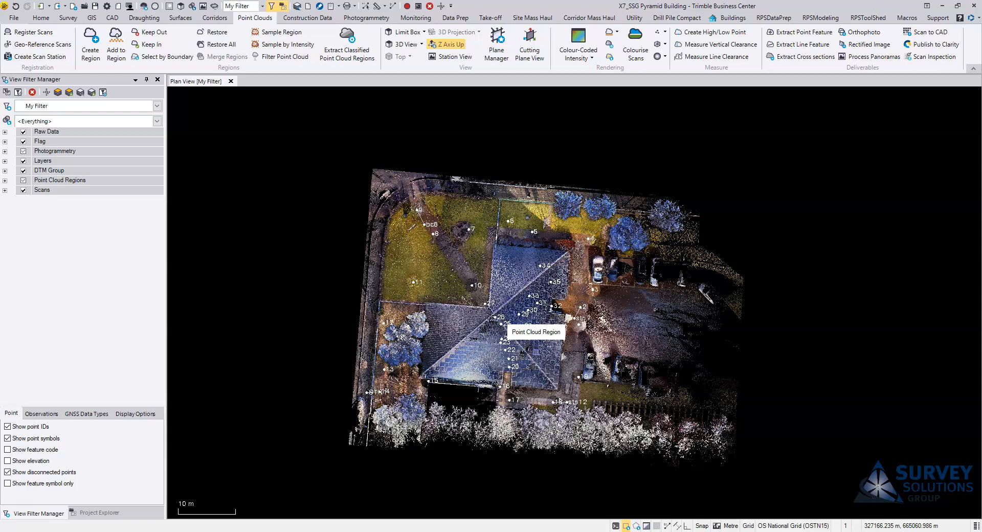
Expand the point cloud regions and show the Default region to examine the surroundings scanned beyond the SSS Pyramid Building region.
scroll(532, 388, up, 2)
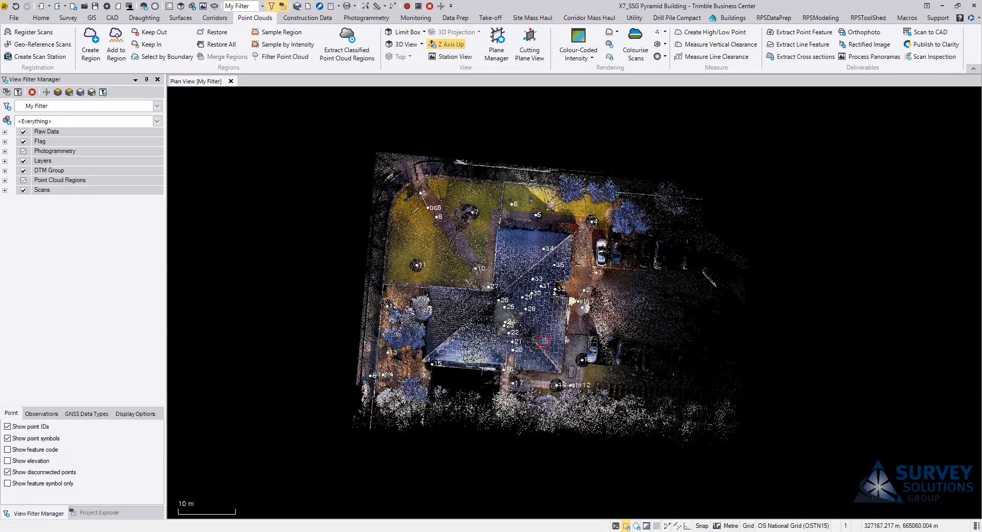
scroll(542, 343, down, 2)
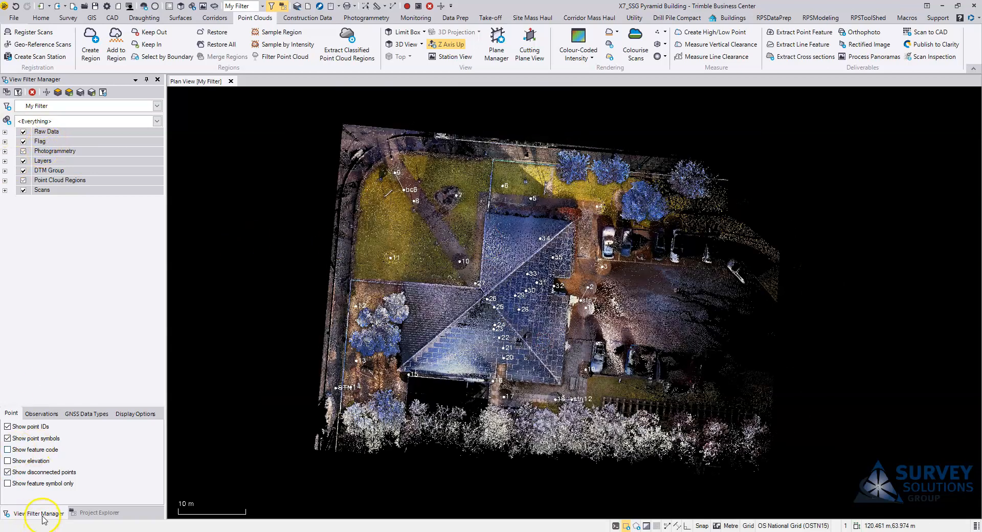
click(5, 180)
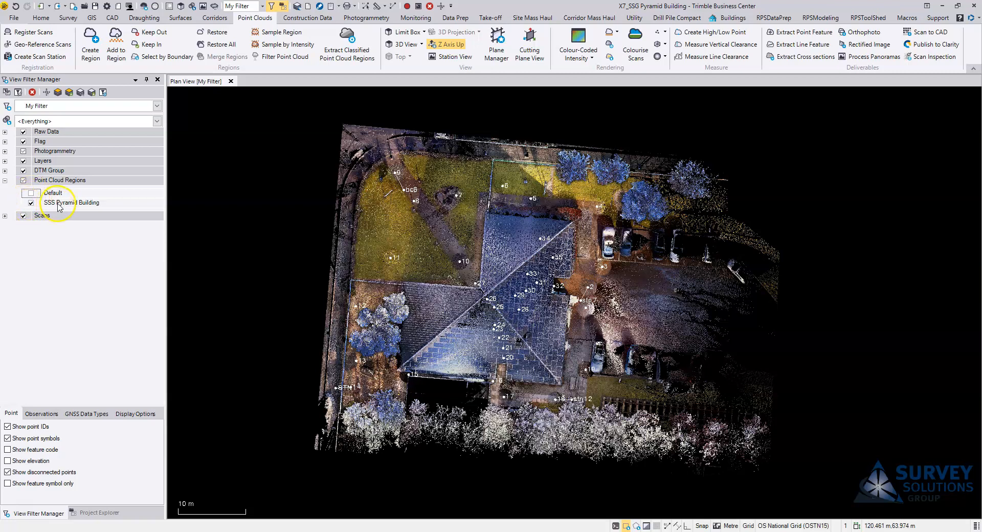
click(31, 204)
click(31, 203)
scroll(582, 289, down, 3)
scroll(581, 291, up, 3)
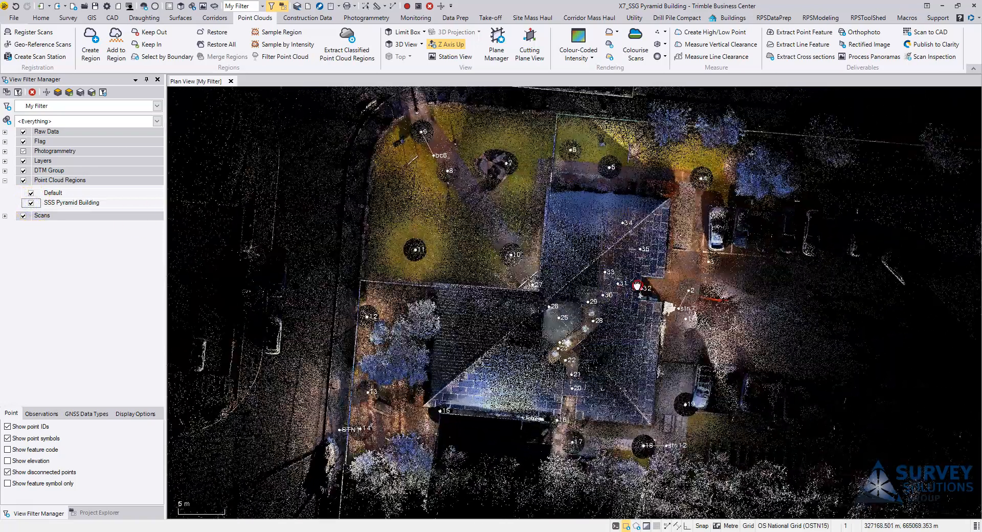
scroll(582, 301, down, 3)
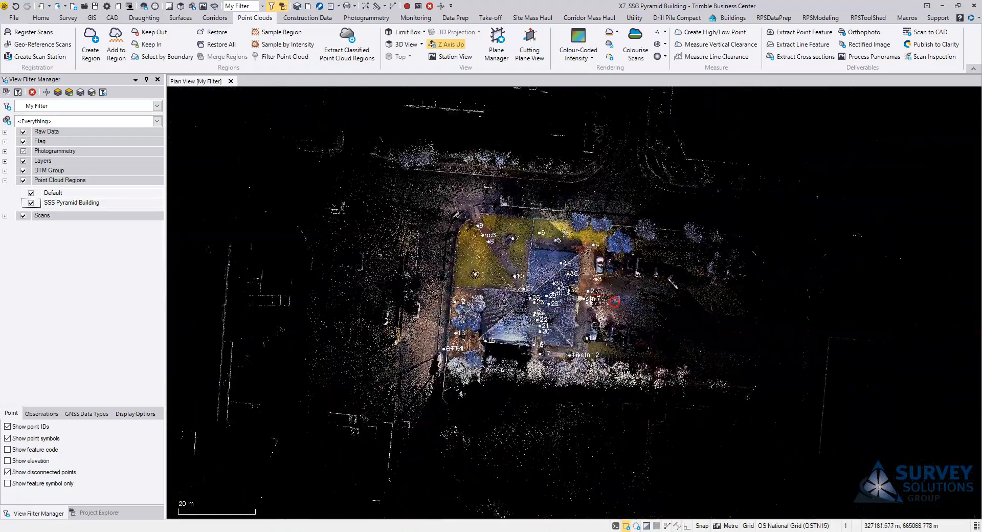
scroll(682, 306, up, 3)
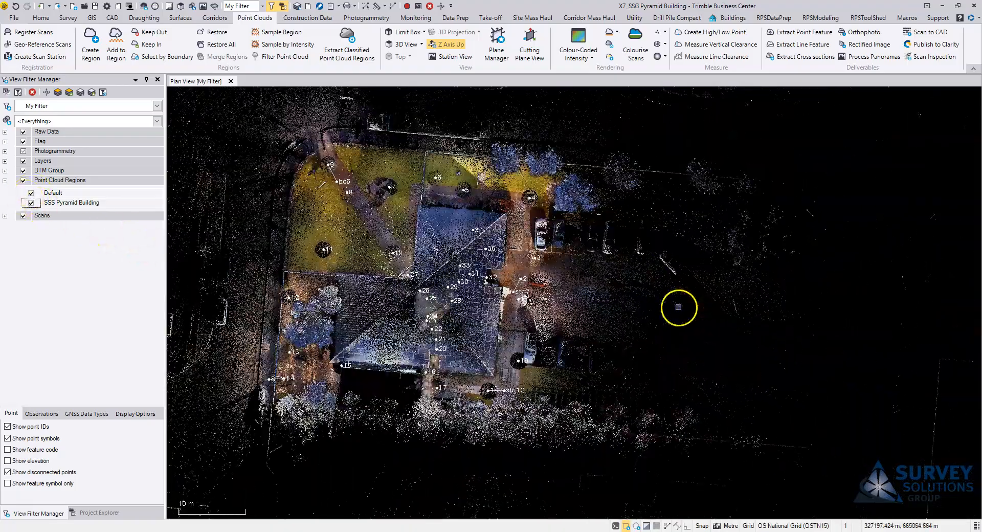
middle_drag(534, 317, 691, 323)
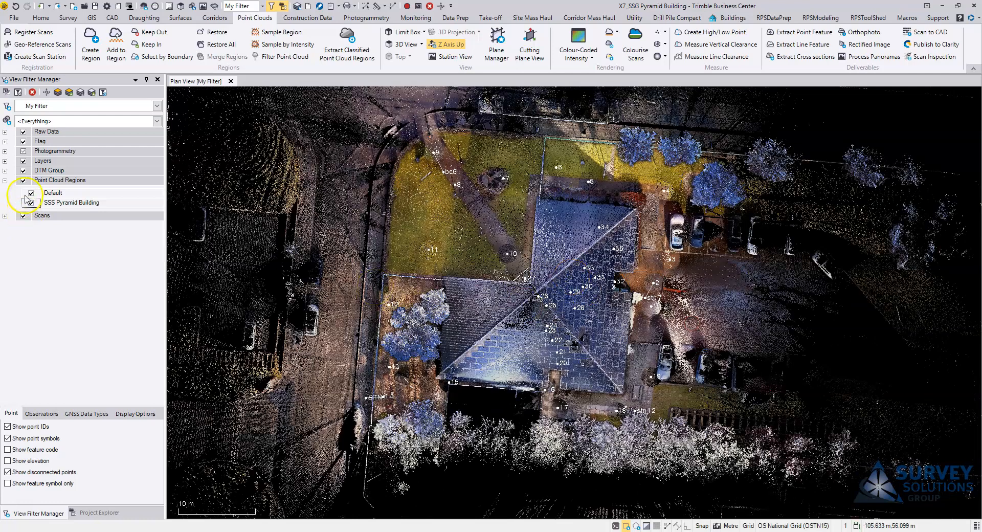
Hide the Default region so that only the SSS Pyramid Building region is shown in the plan view.
click(30, 193)
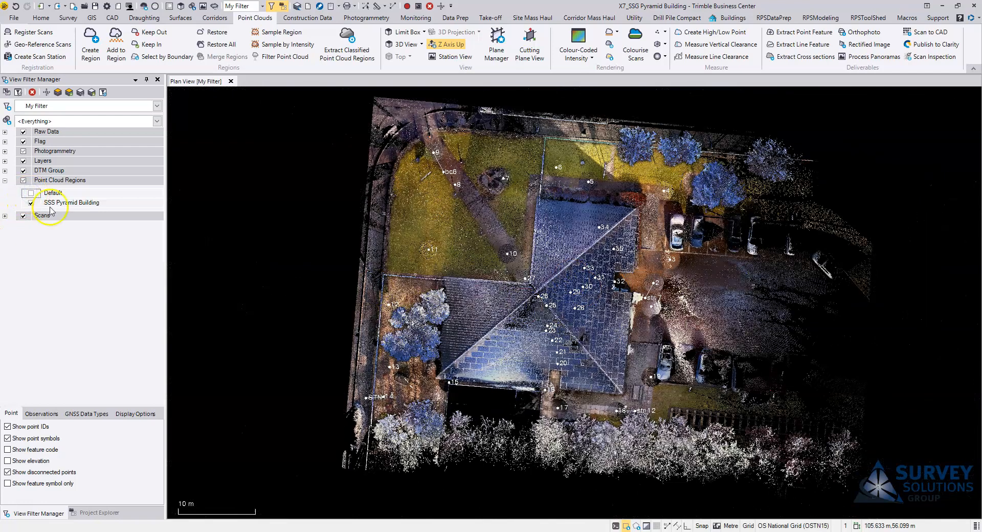
scroll(521, 296, down, 2)
mouse_move(534, 343)
middle_down()
mouse_move(566, 326)
mouse_move(549, 345)
middle_up()
middle_drag(559, 288, 555, 304)
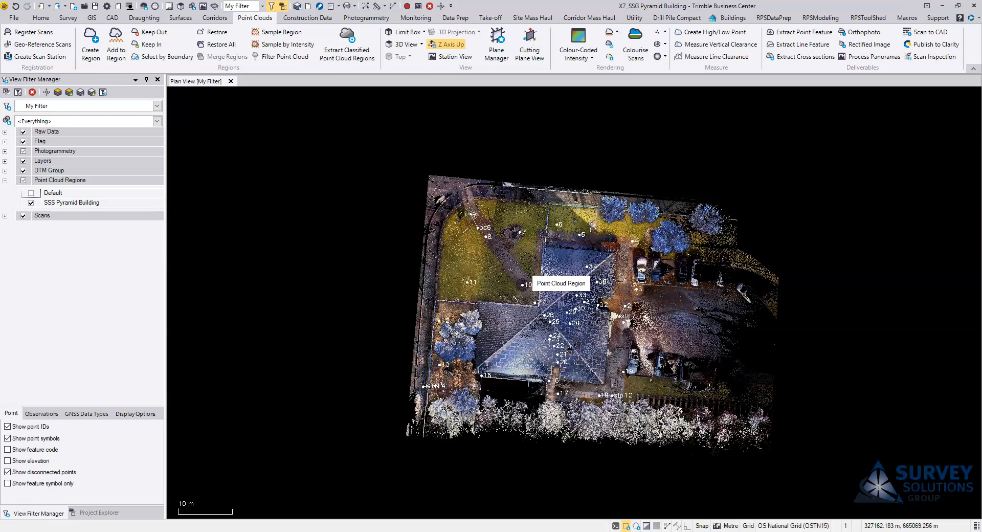
scroll(549, 338, up, 3)
middle_drag(578, 341, 489, 348)
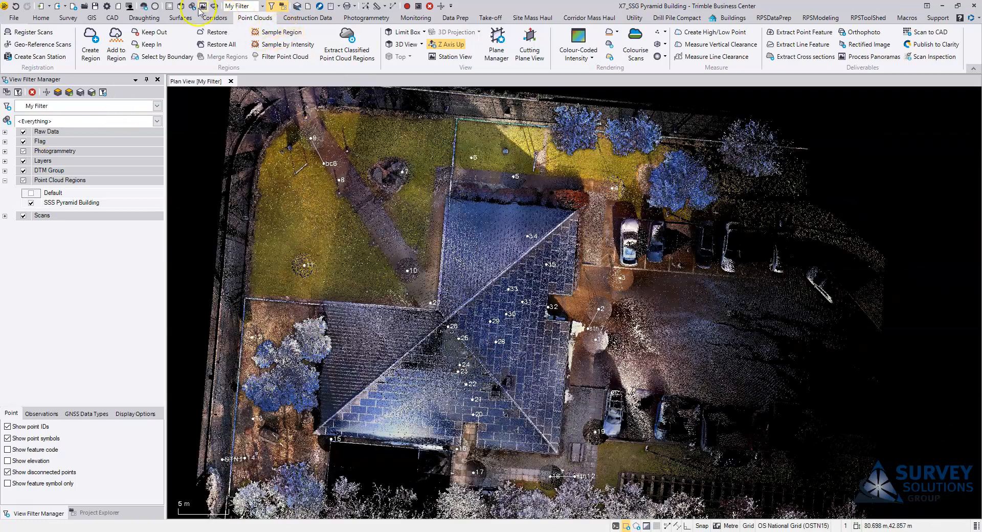
Open a 3D view of the point cloud and turn it to a level view of the pyramid's entrance side.
click(180, 8)
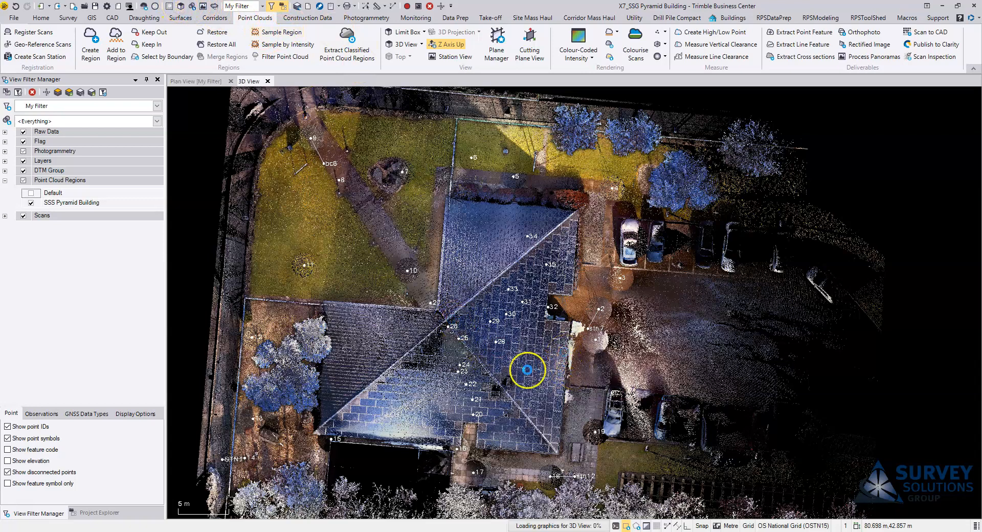
drag(482, 375, 675, 298)
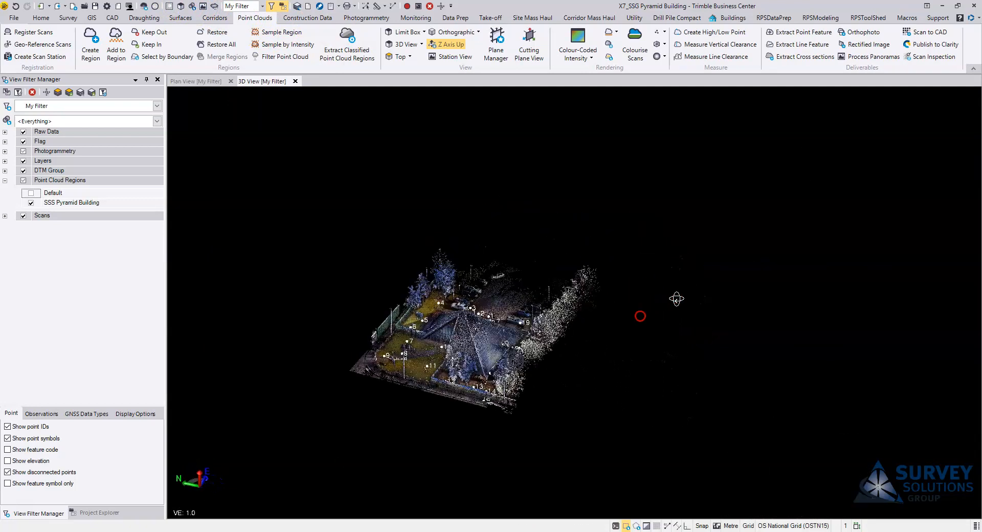
scroll(445, 342, up, 5)
drag(445, 342, 712, 420)
scroll(532, 335, up, 5)
scroll(562, 334, down, 10)
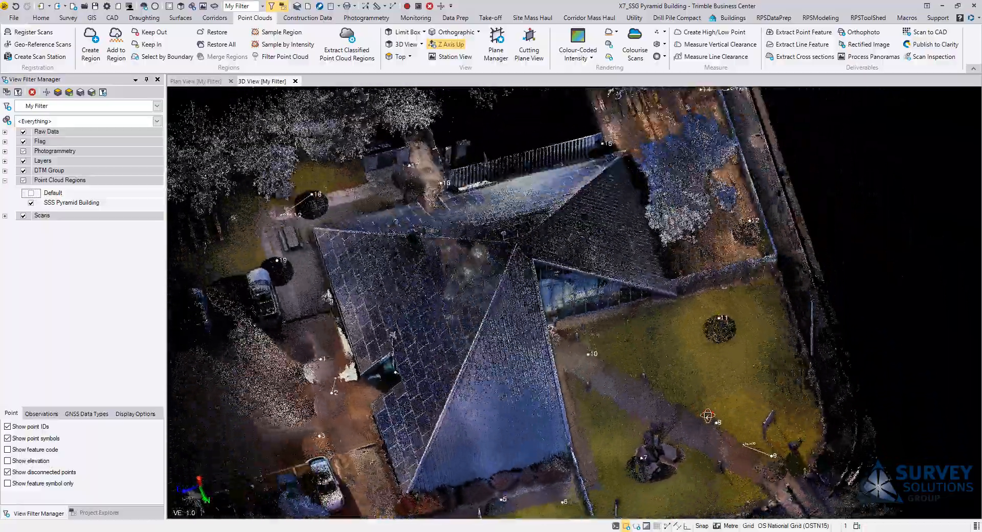
scroll(460, 326, up, 6)
scroll(457, 298, down, 10)
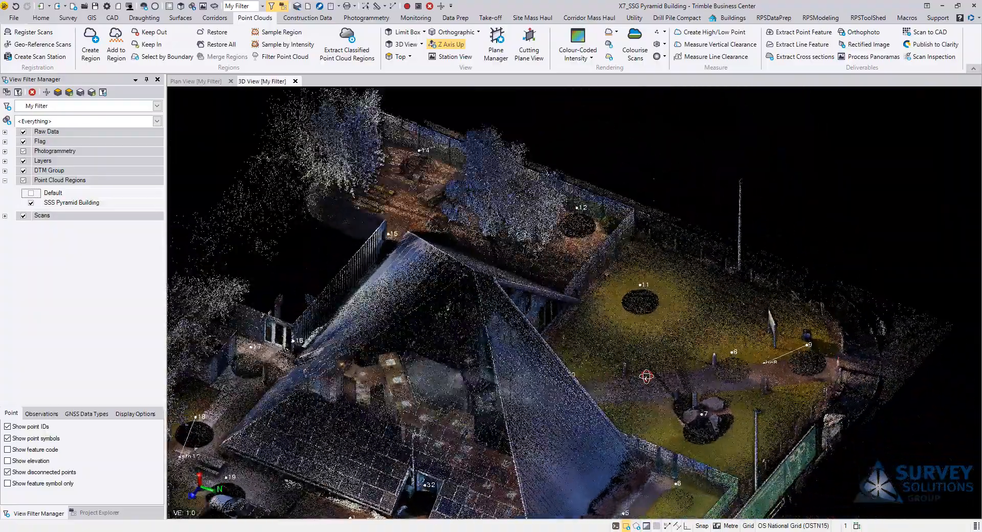
drag(646, 377, 546, 386)
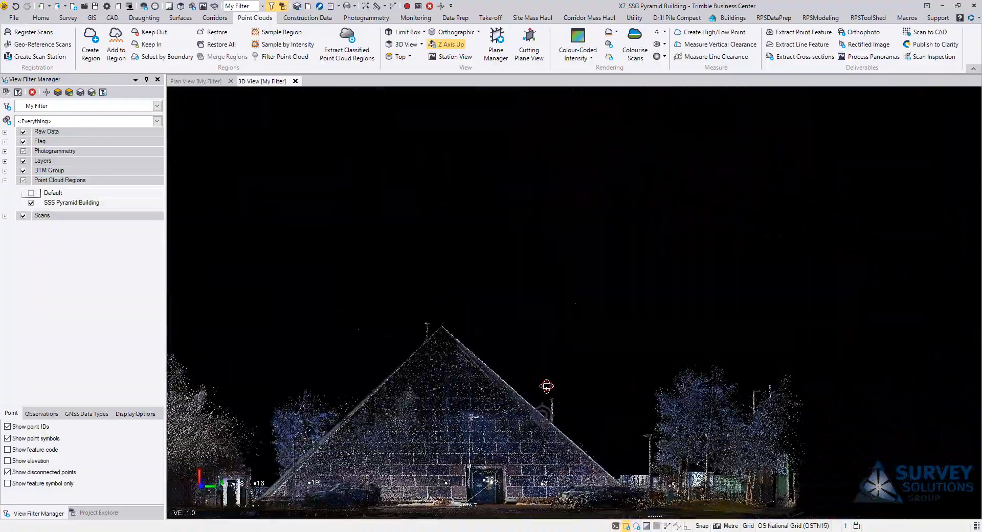
middle_drag(429, 265, 450, 210)
scroll(451, 210, up, 3)
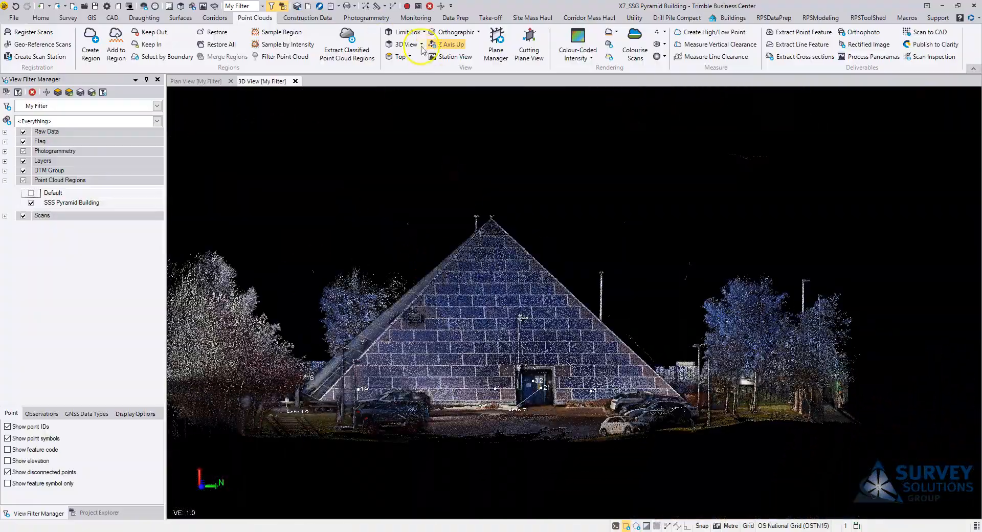
Clear the current selection and select the lower-storey points across the pyramid's entrance elevation, from ground level to above the door.
click(421, 44)
click(634, 232)
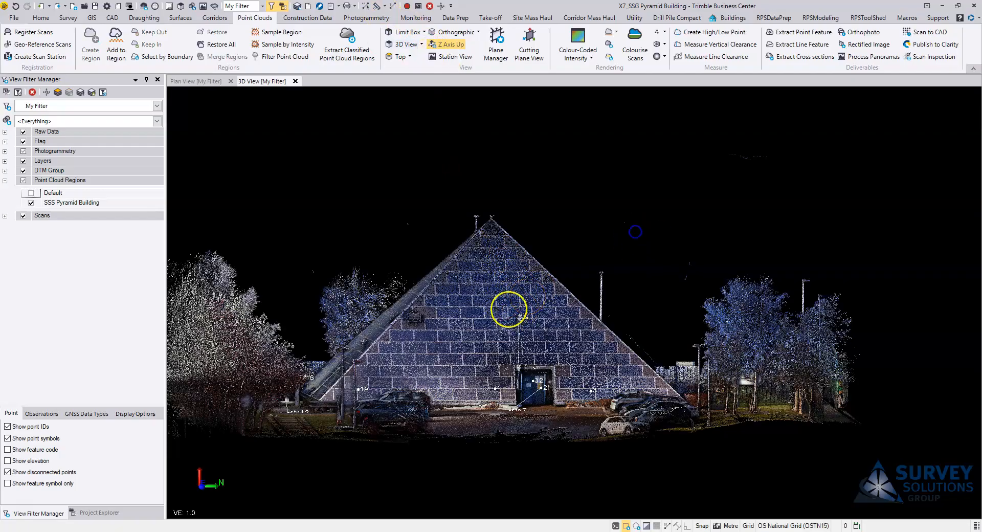
scroll(518, 335, up, 2)
scroll(490, 335, up, 1)
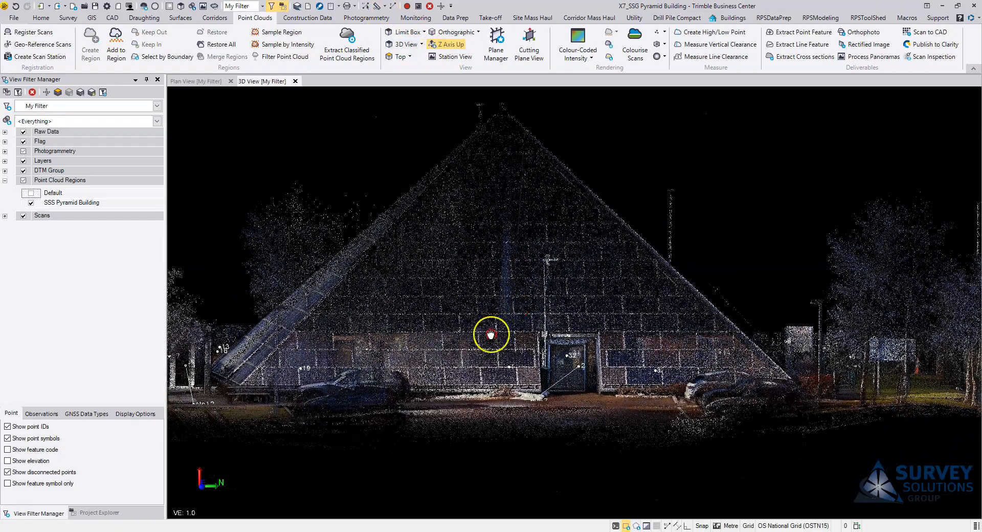
right_drag(453, 348, 450, 347)
scroll(490, 344, up, 2)
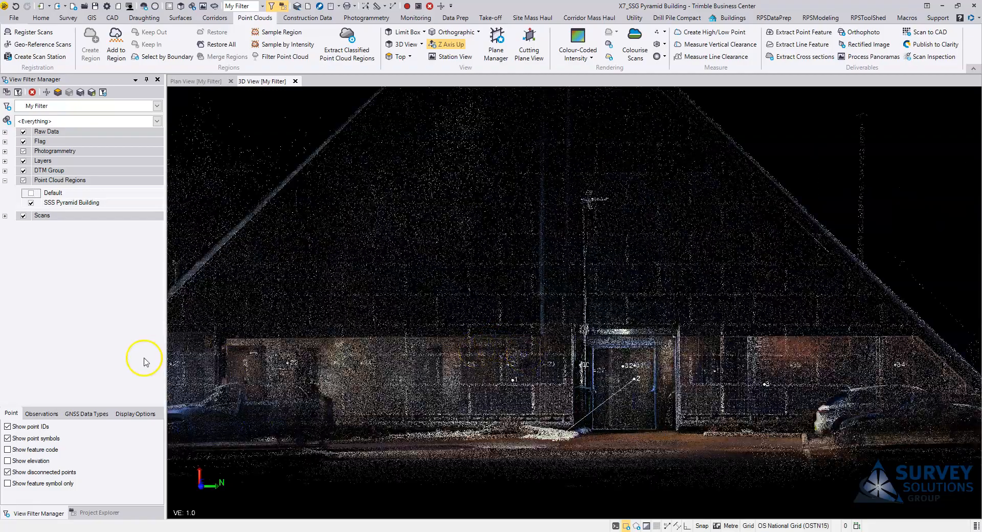
scroll(451, 340, down, 3)
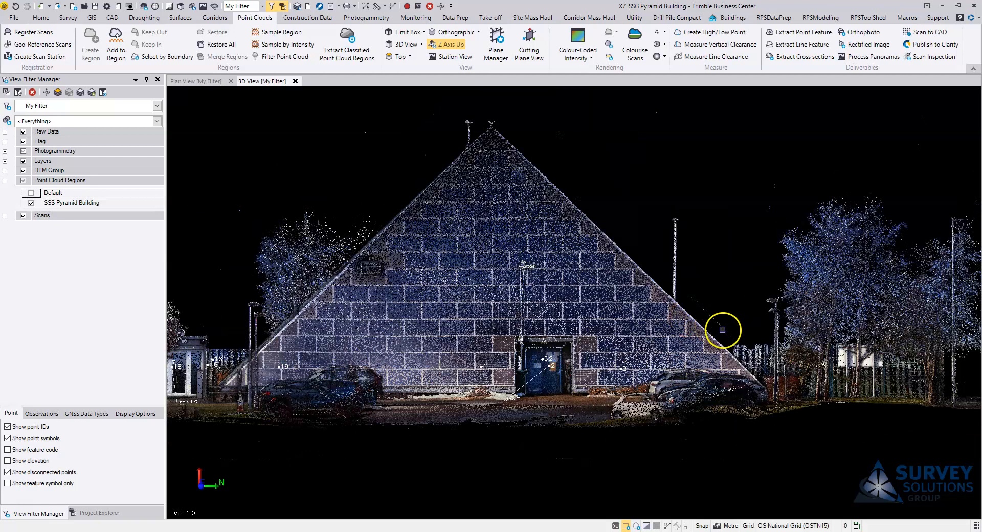
scroll(722, 327, down, 2)
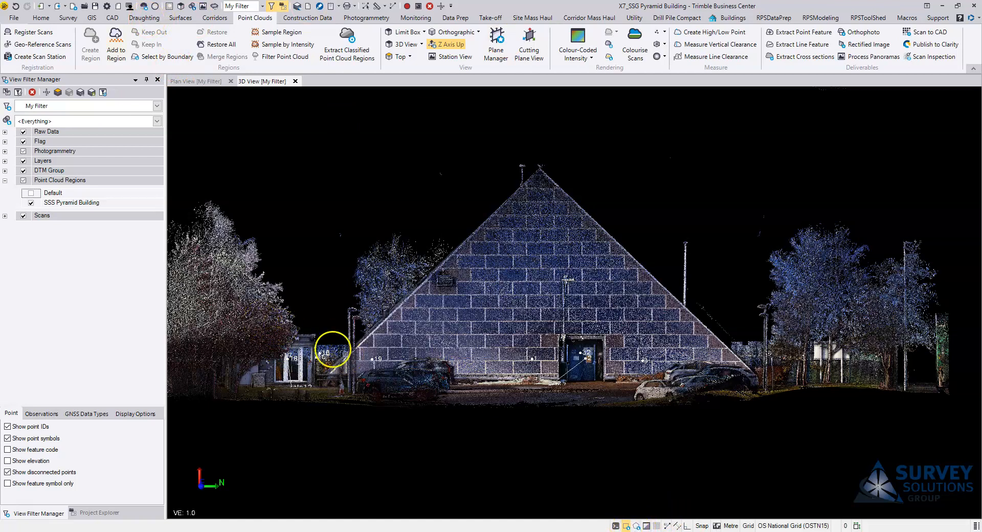
drag(328, 322, 767, 399)
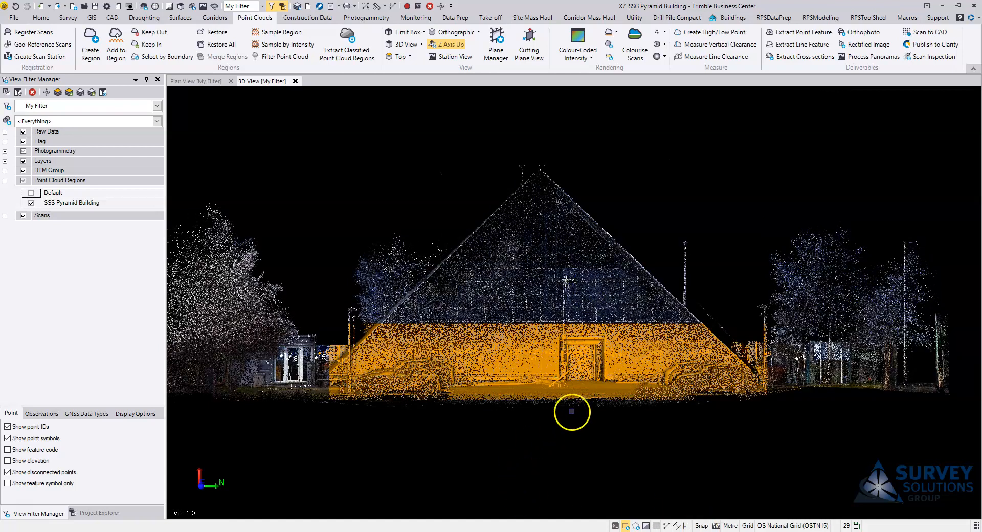
Create a point cloud region named First Floor from the selected points.
click(90, 44)
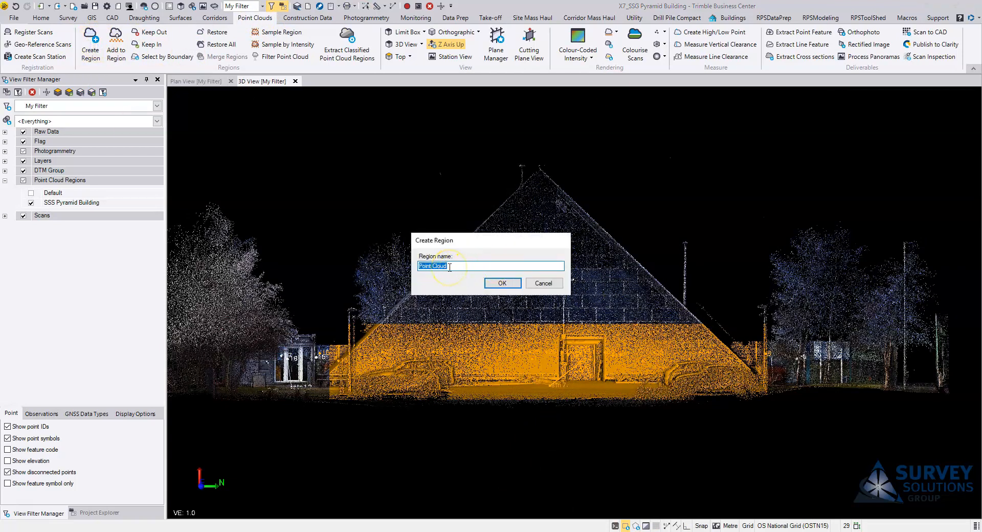
text(fIRST)
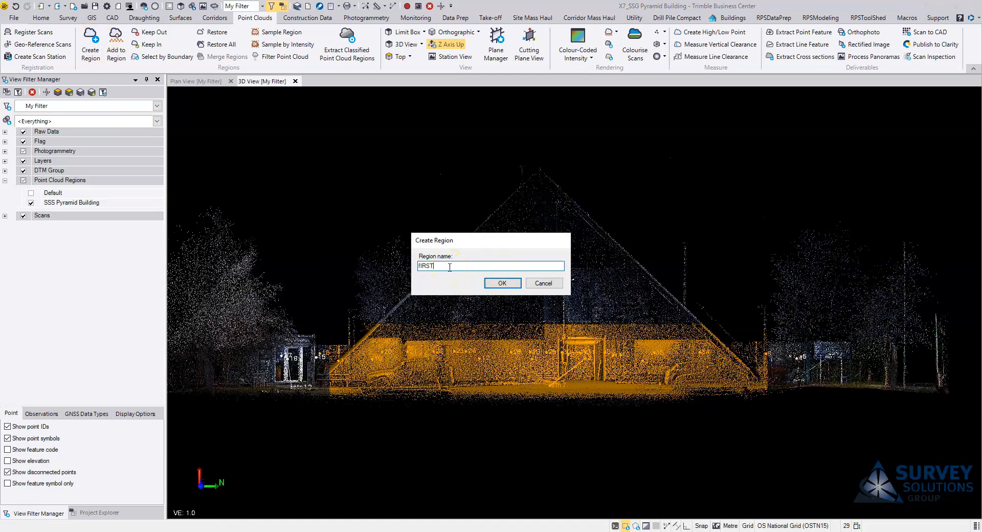
key(BackSpace)
key(BackSpace)
key(BackSpace)
key(BackSpace)
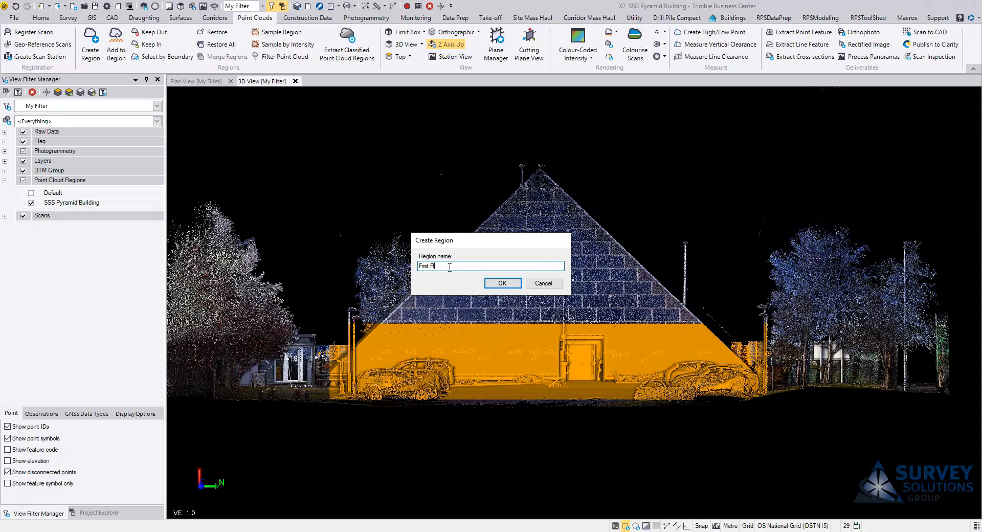
key(Return)
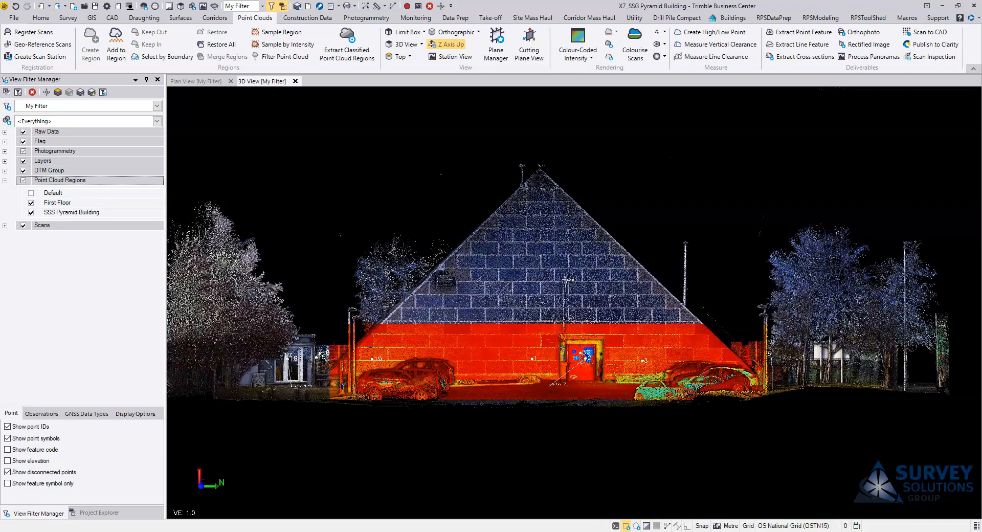
Hide the SSS Pyramid Building region and inspect the First Floor region's interior rooms and surroundings from above.
click(31, 212)
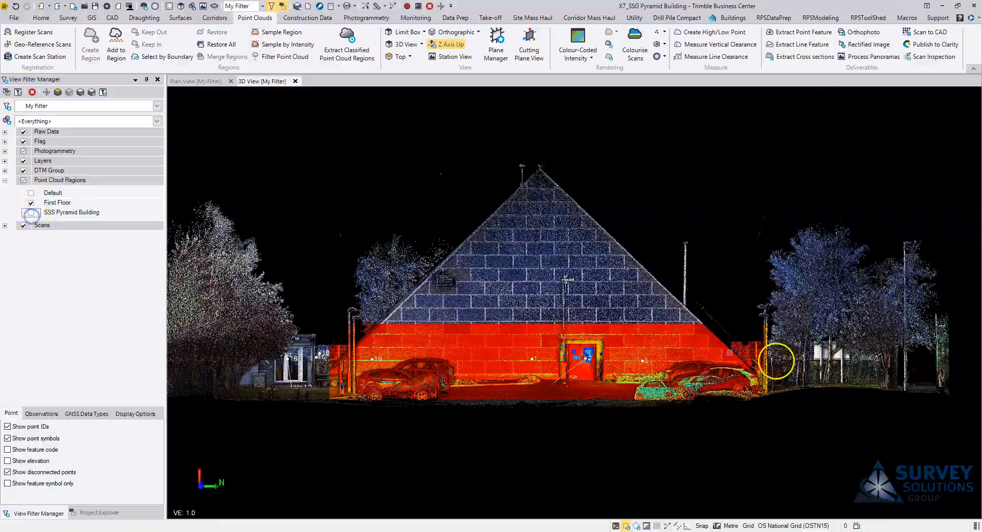
right_drag(582, 359, 644, 429)
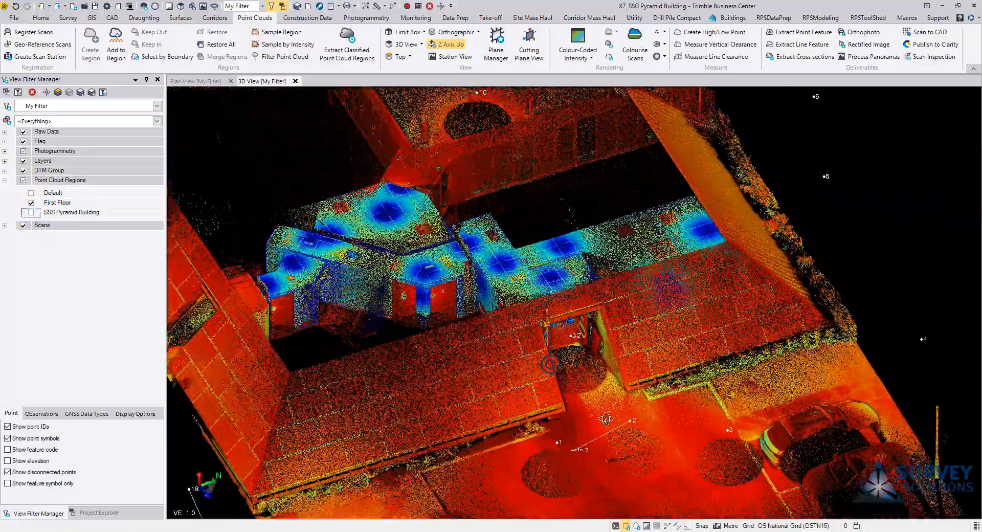
scroll(442, 335, down, 2)
right_drag(442, 338, 473, 341)
middle_drag(404, 354, 486, 335)
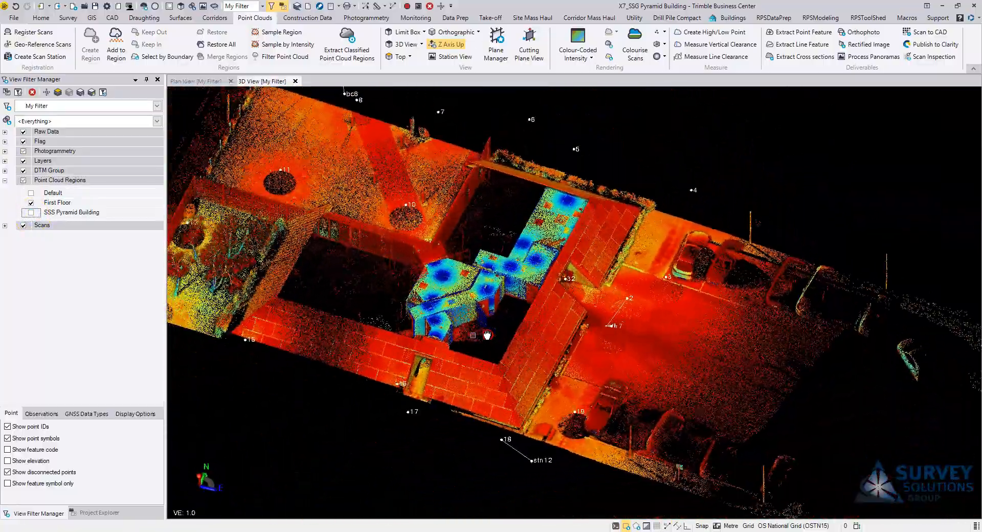
scroll(481, 336, up, 5)
right_drag(541, 350, 630, 348)
scroll(573, 305, down, 5)
scroll(633, 289, up, 4)
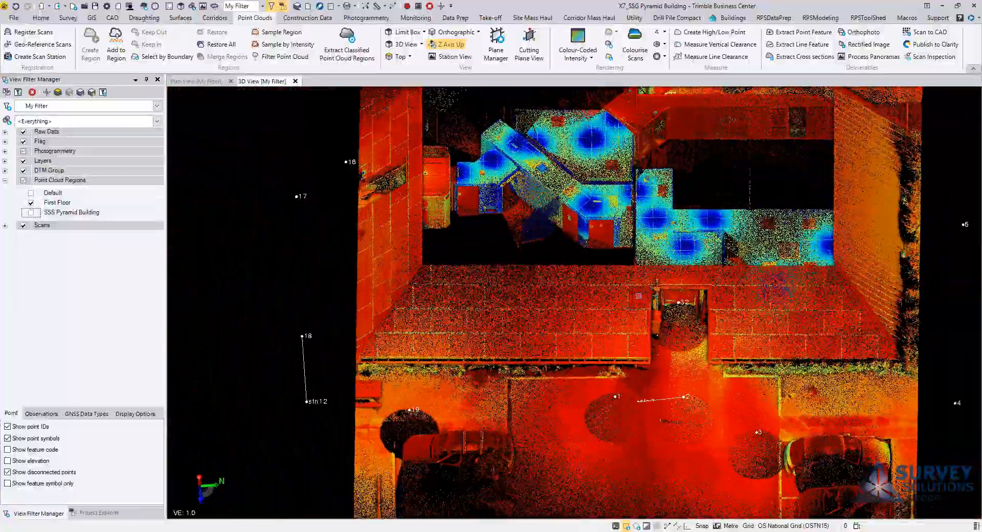
scroll(633, 289, down, 3)
right_drag(569, 384, 497, 127)
right_drag(566, 179, 572, 182)
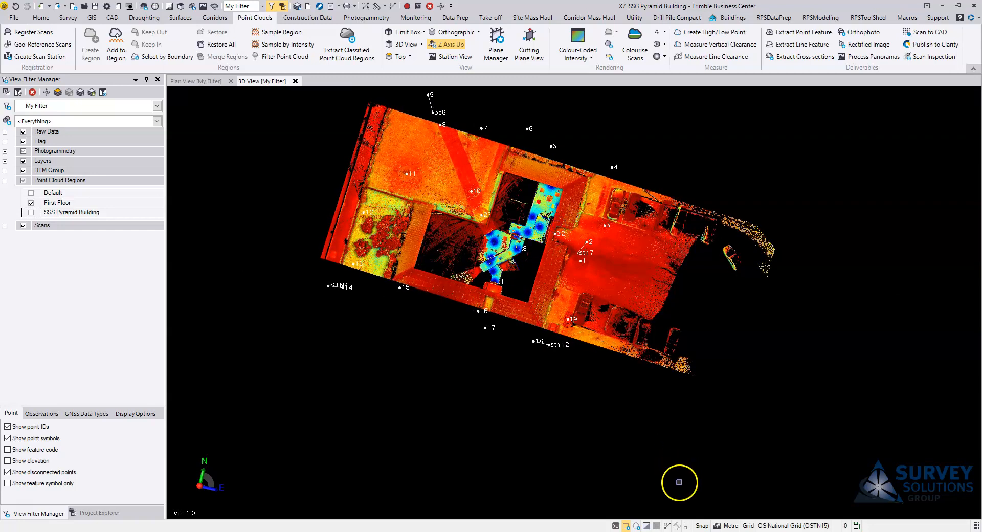
Outline the building's L-shaped footprint with a polygon selection and try Keep In on the enclosed points.
click(636, 526)
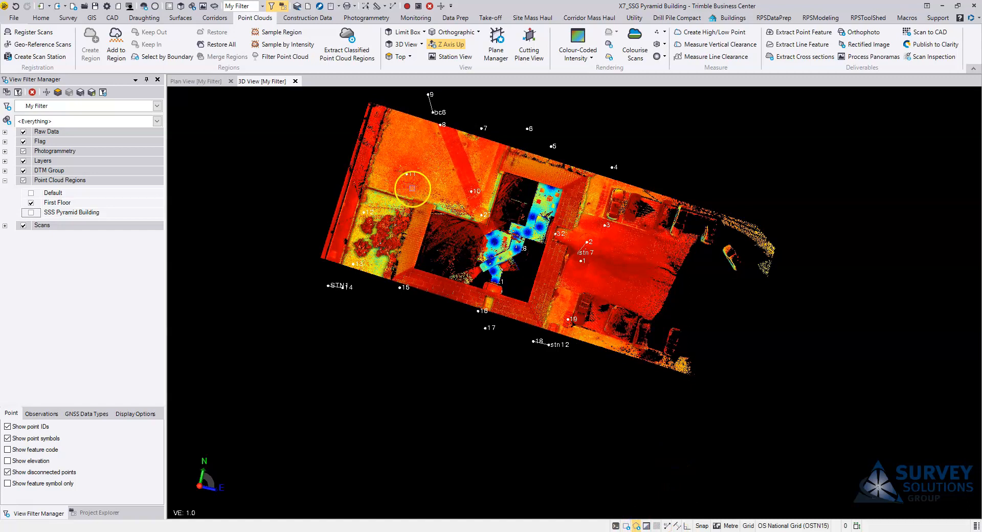
click(475, 210)
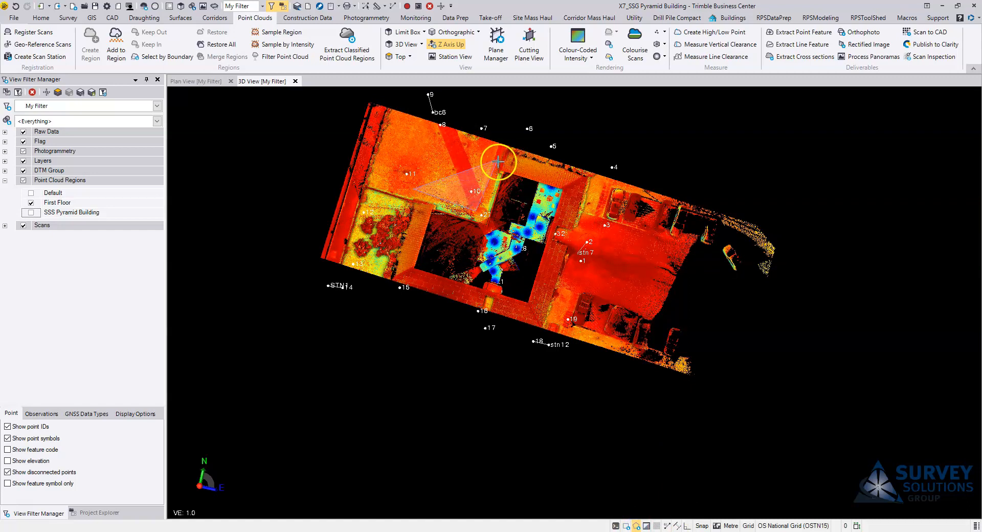
click(497, 149)
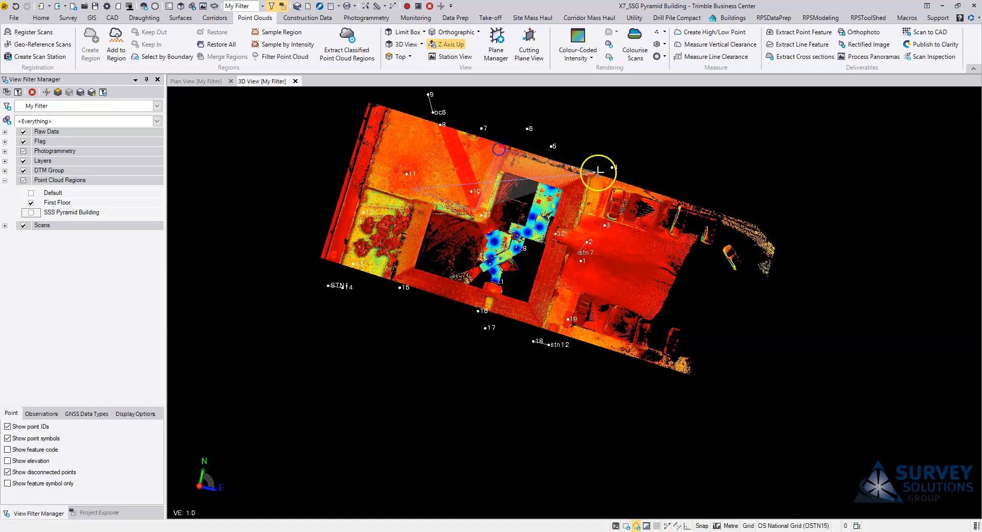
click(593, 175)
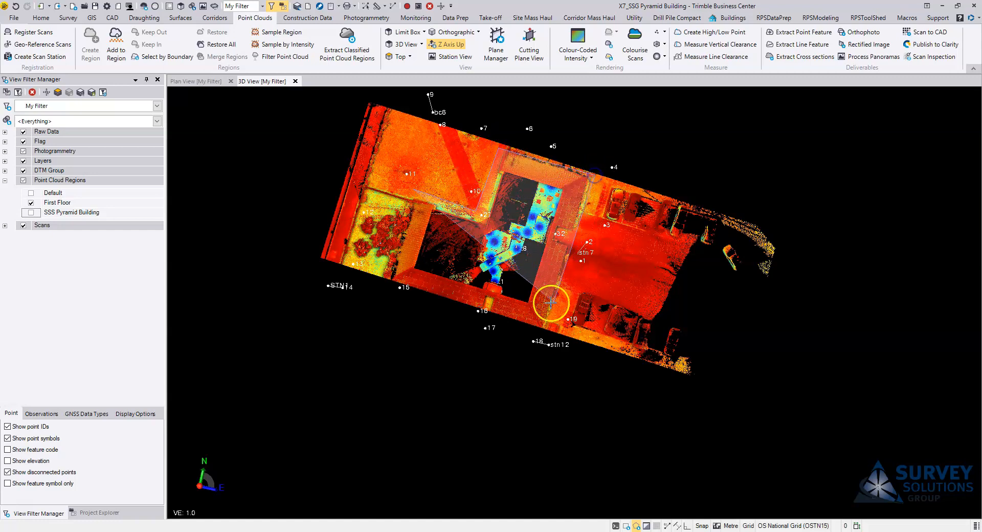
click(544, 336)
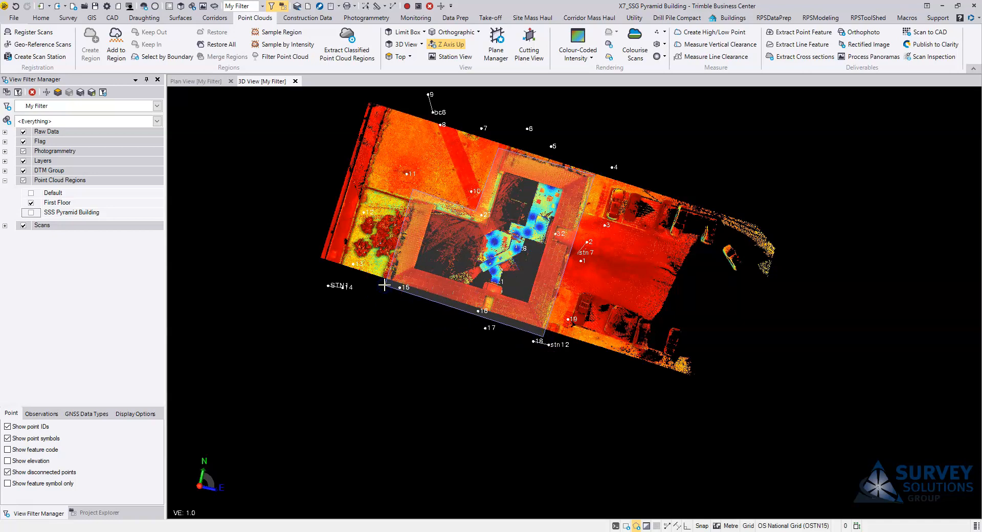
click(385, 284)
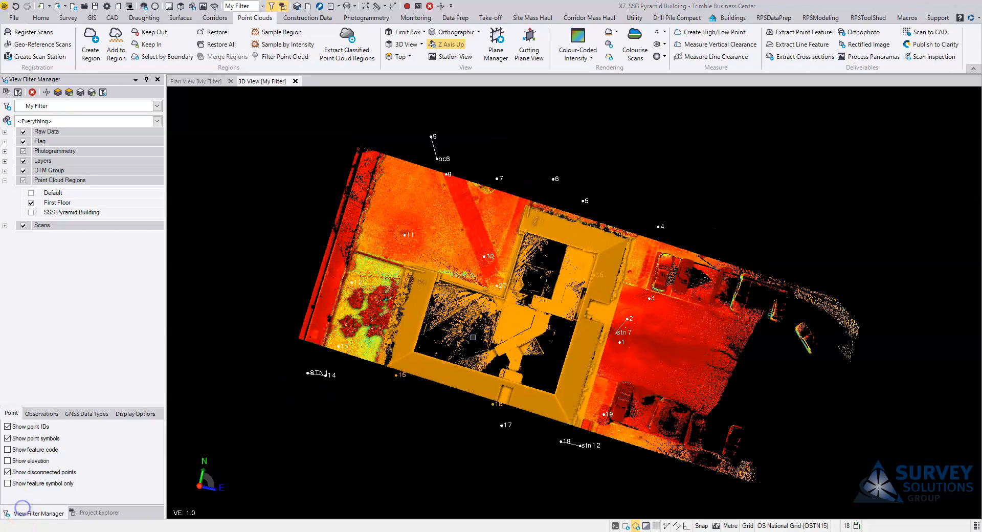
click(149, 45)
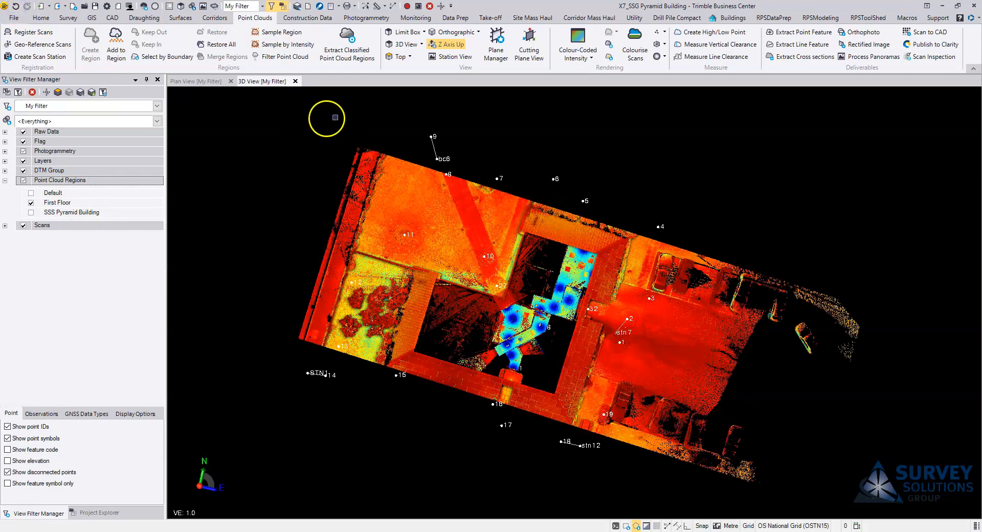
Select the site points surrounding the building with a polygon that follows the L-shaped footprint and leaves the building out.
click(346, 122)
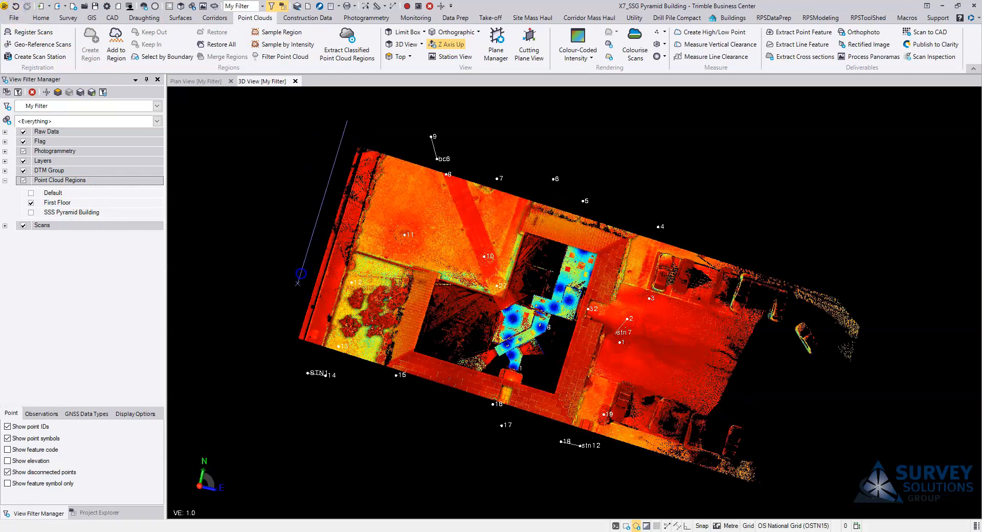
click(274, 359)
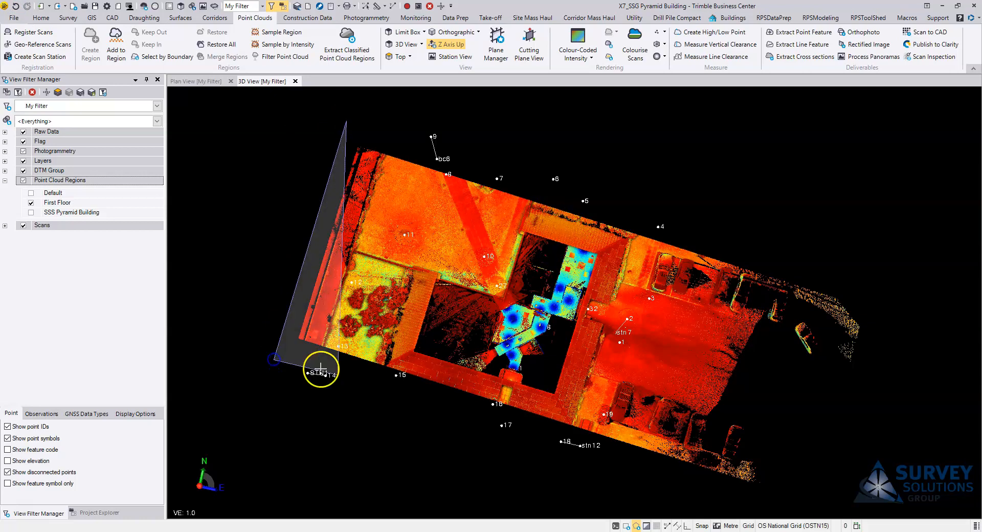
click(381, 387)
click(409, 257)
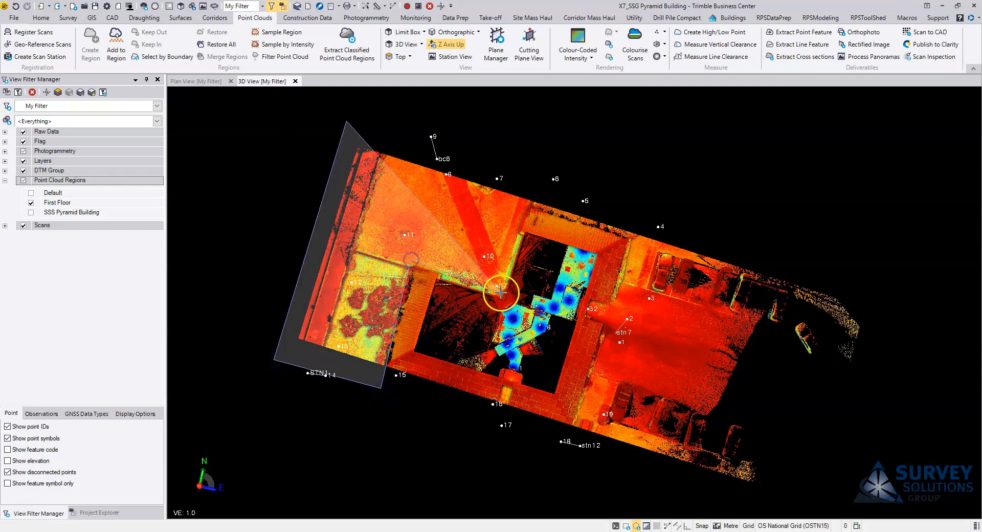
click(500, 289)
click(526, 207)
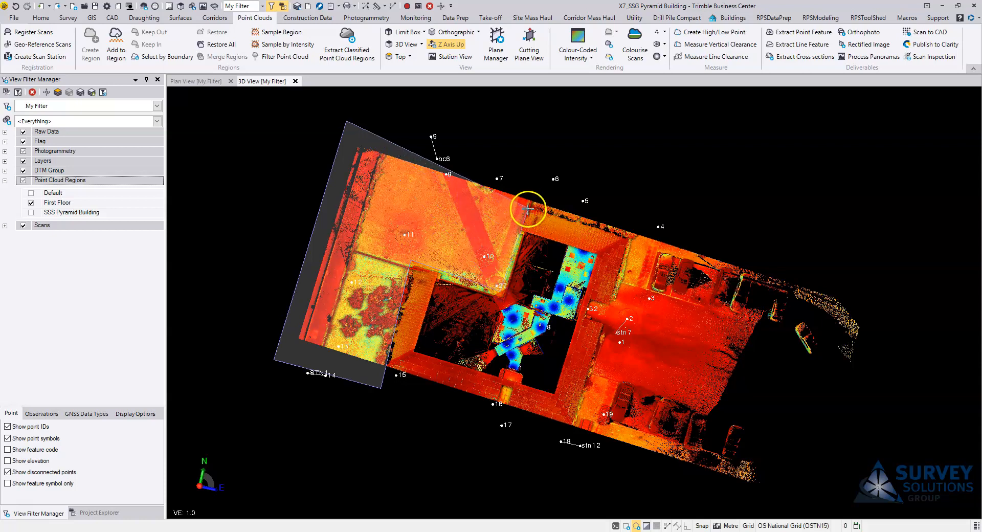
click(633, 240)
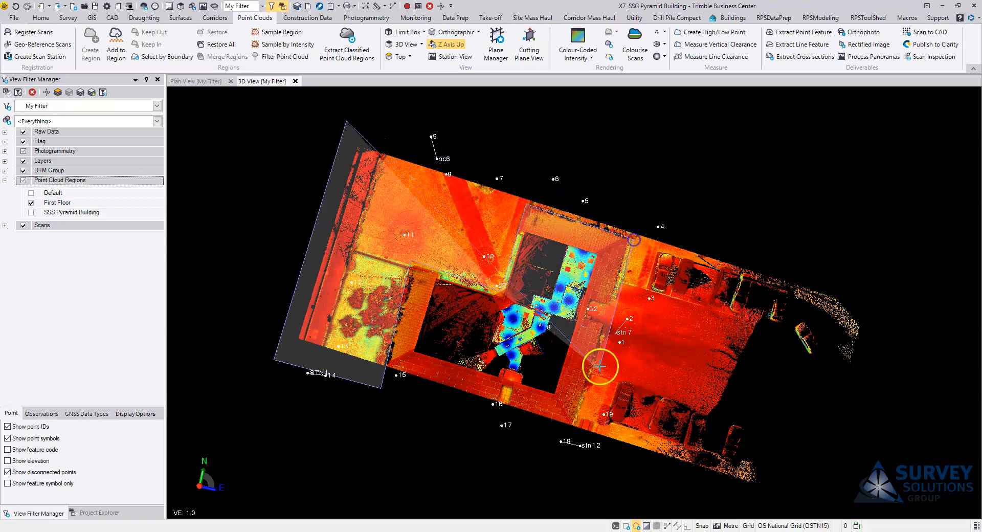
click(575, 433)
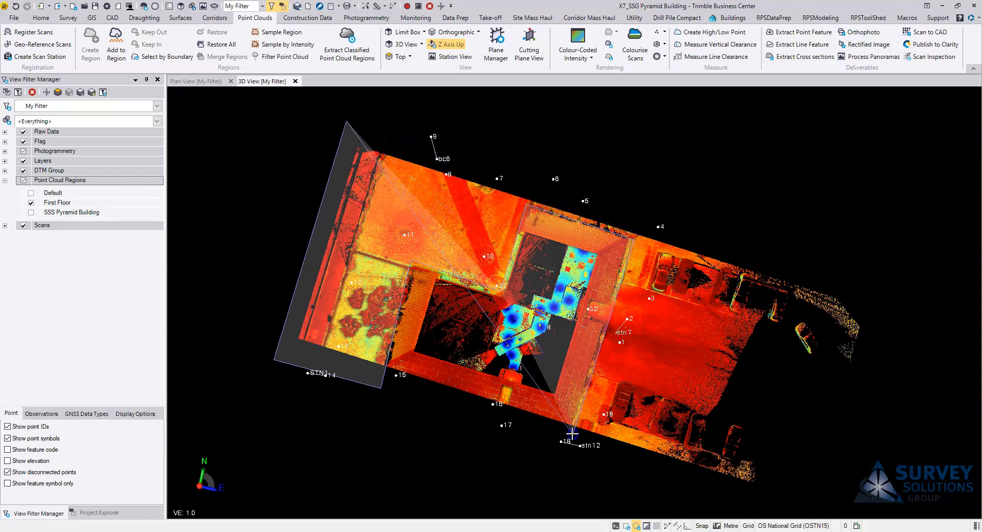
click(817, 511)
click(926, 310)
double_click(568, 125)
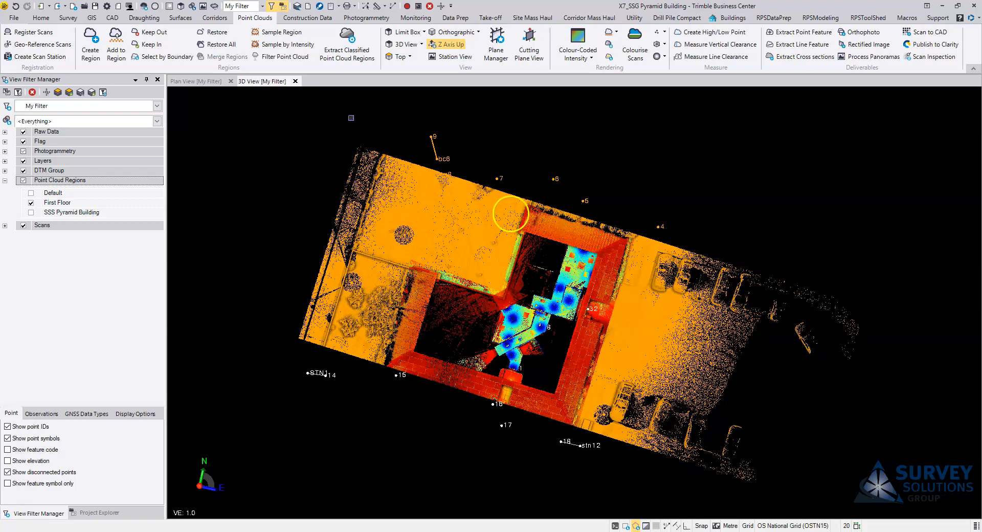
Add the selected surrounding points to the SSS Pyramid Building region and show that region and Default again.
click(116, 51)
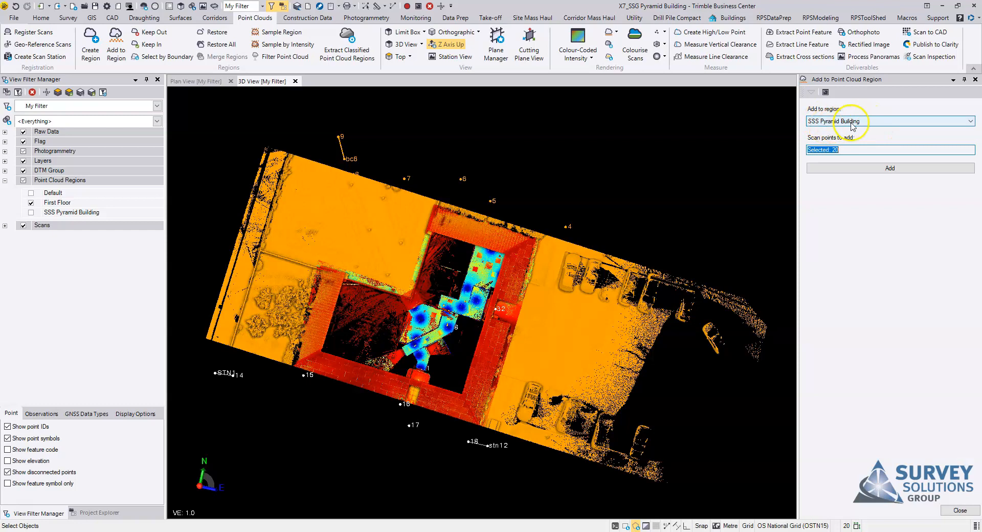
click(877, 168)
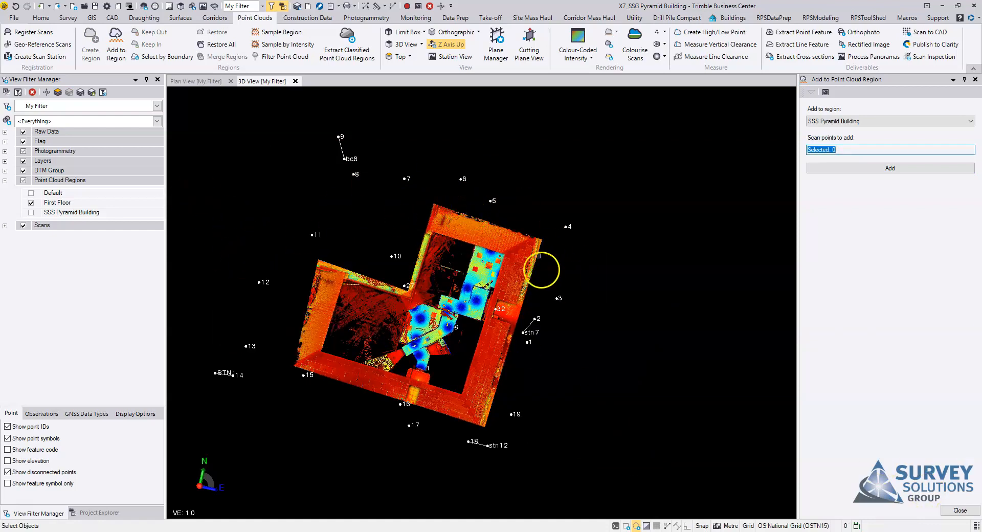
click(961, 511)
click(30, 212)
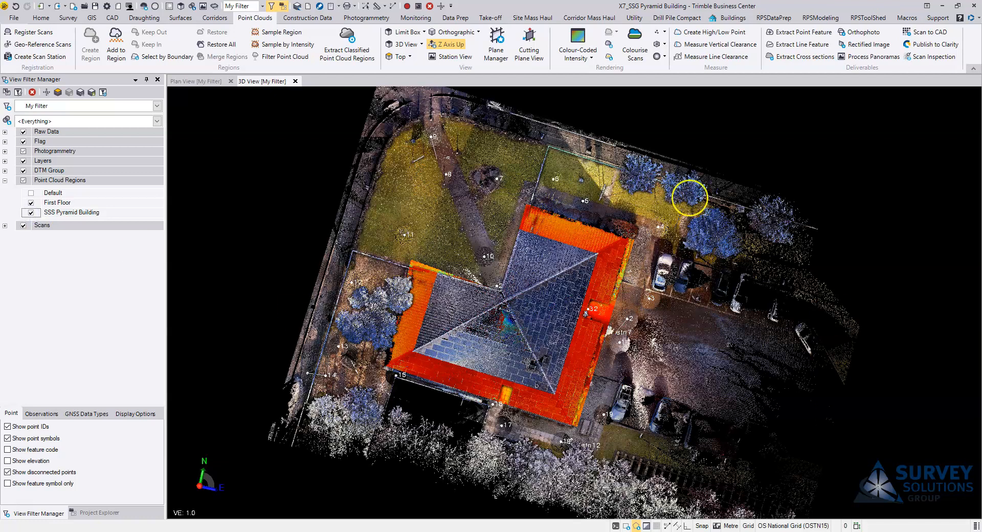
click(30, 192)
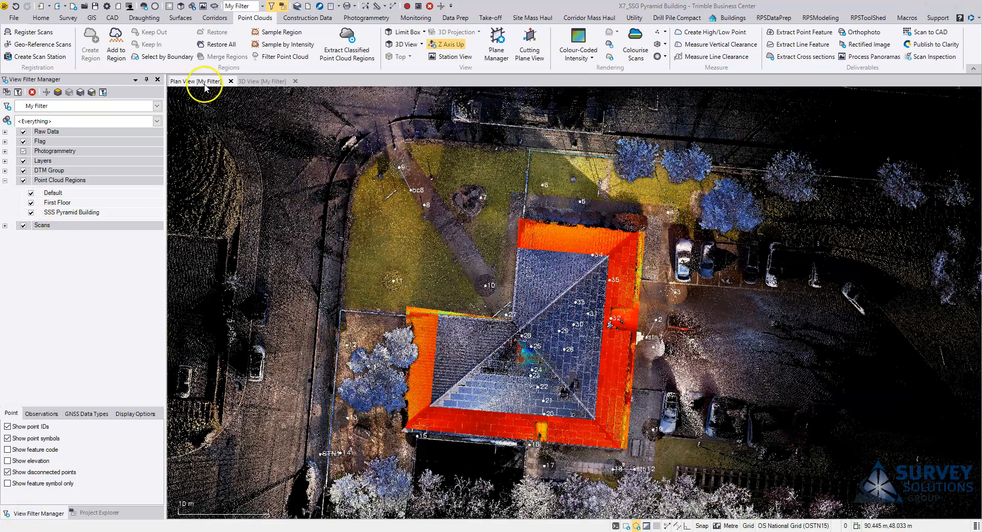
Select all three point cloud regions in the plan view and merge them into one region named Merged_Region.
click(430, 254)
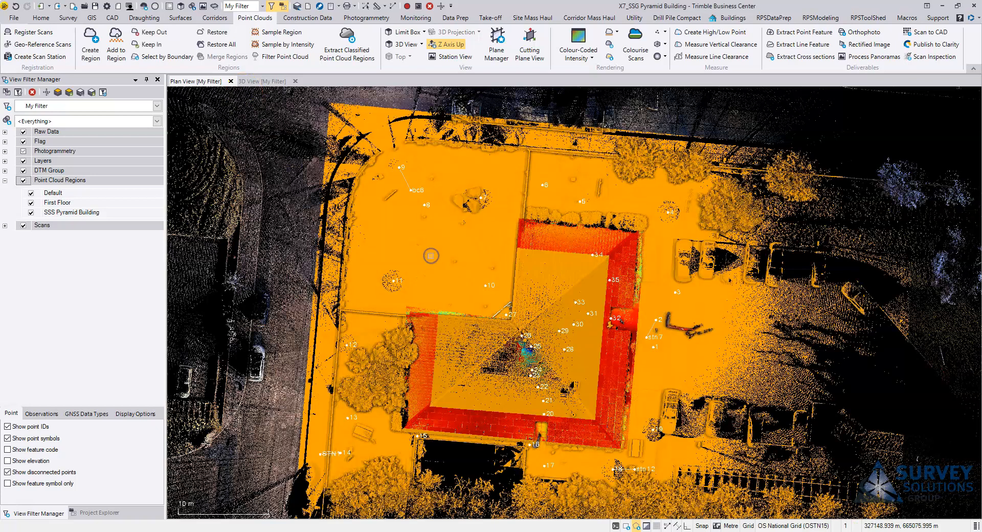
ctrl+click(705, 116)
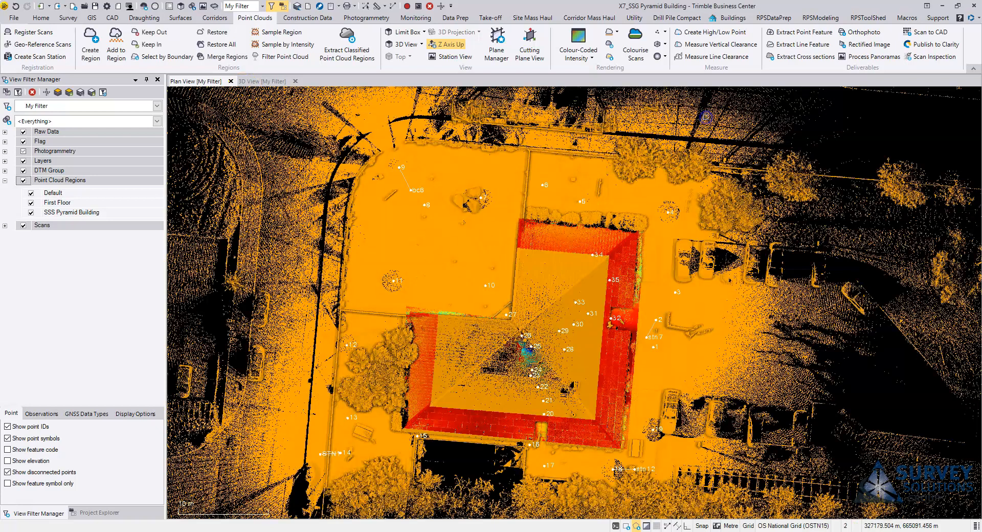
ctrl+click(628, 270)
click(228, 56)
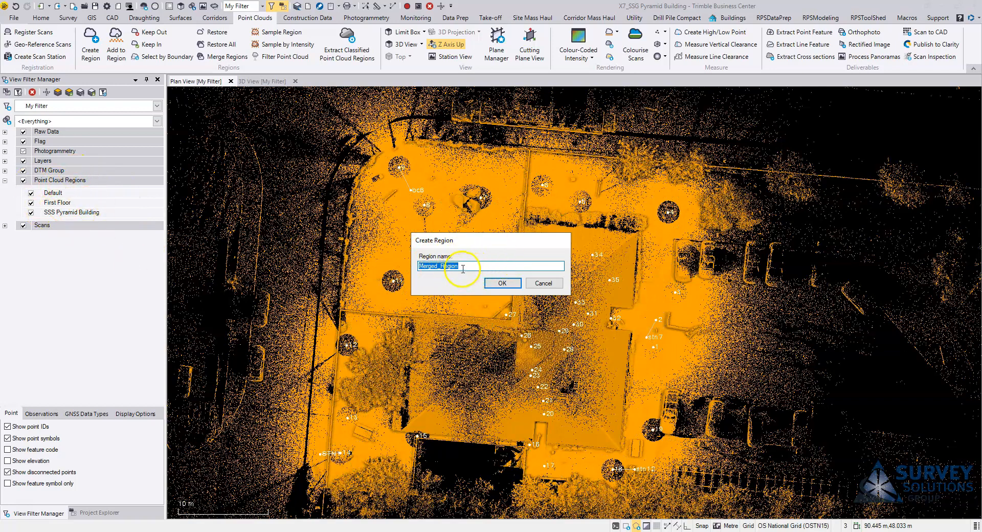
click(504, 282)
click(330, 443)
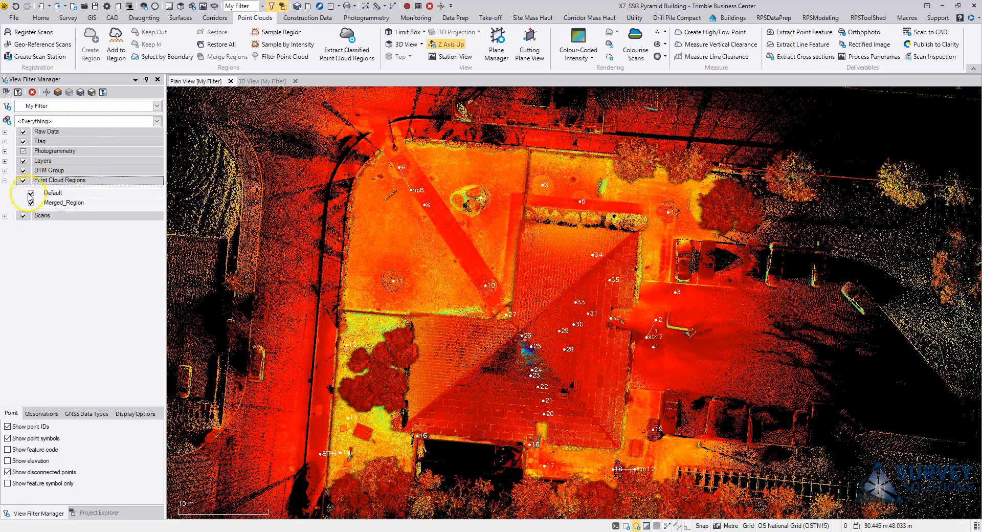
Hide and reshow Merged_Region to inspect it against Default, and undo the region merge.
click(31, 203)
scroll(522, 278, down, 4)
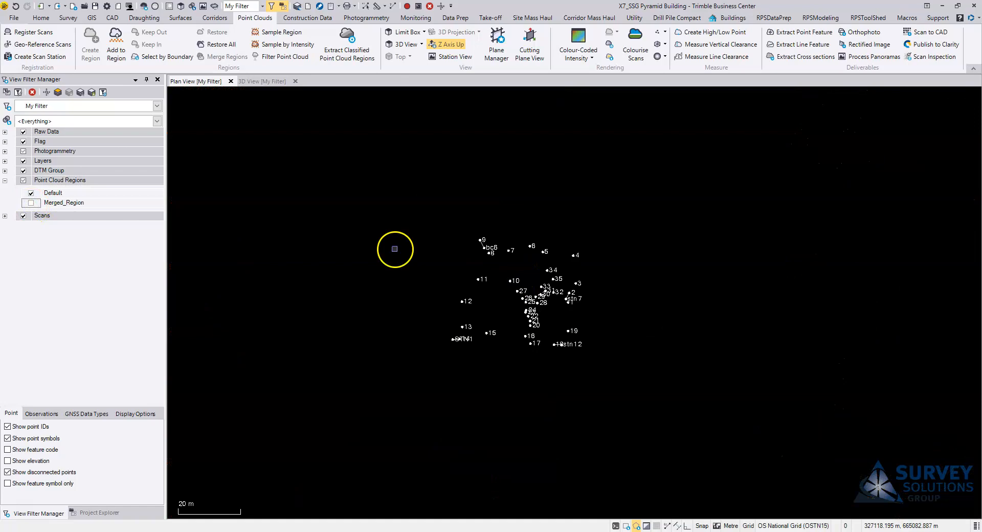
click(30, 203)
scroll(609, 281, up, 5)
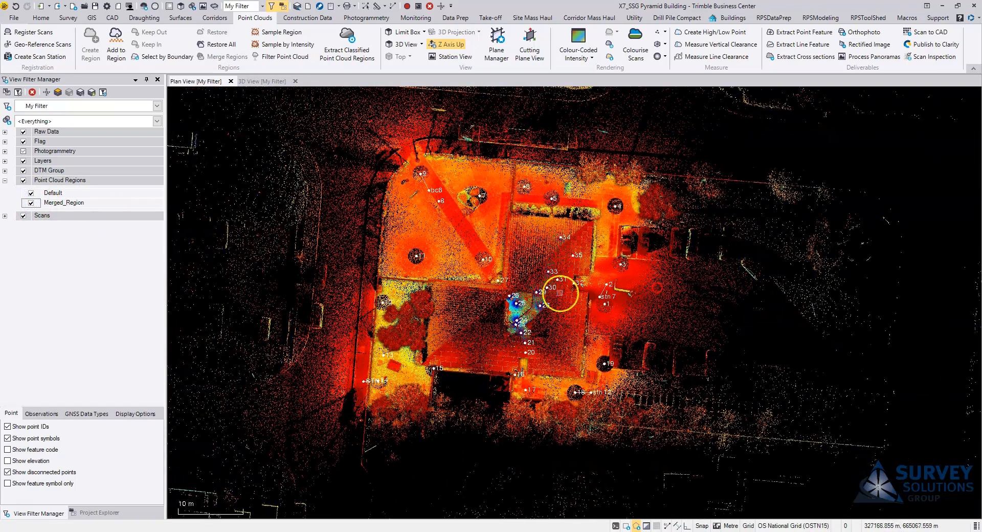
scroll(533, 297, down, 3)
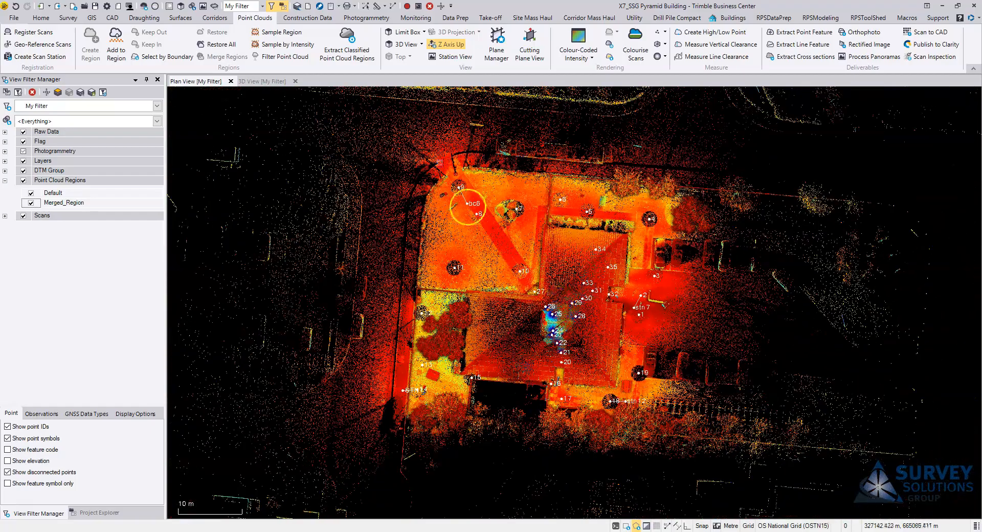
click(17, 9)
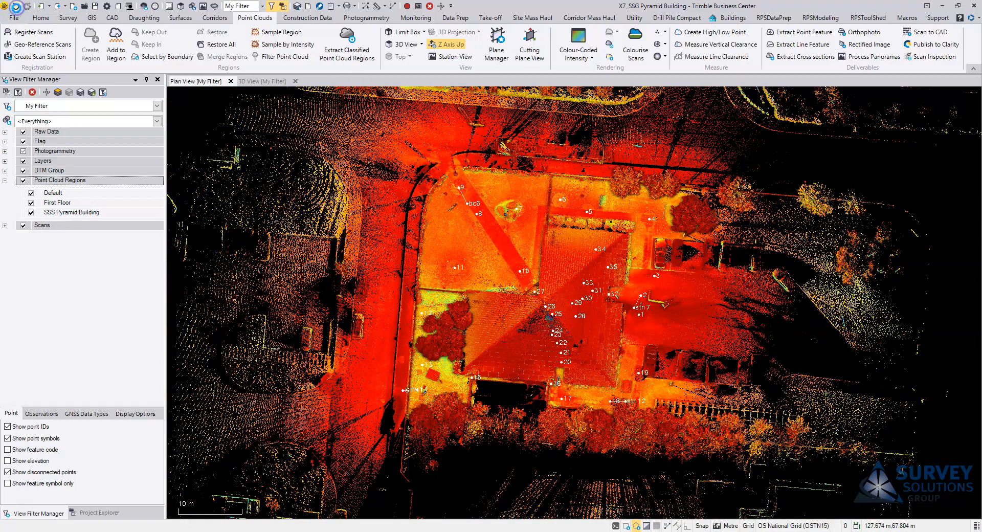
Compare the Default, First Floor and SSS Pyramid Building regions by toggling their visibility, leaving only First Floor shown.
scroll(548, 281, down, 1)
click(31, 193)
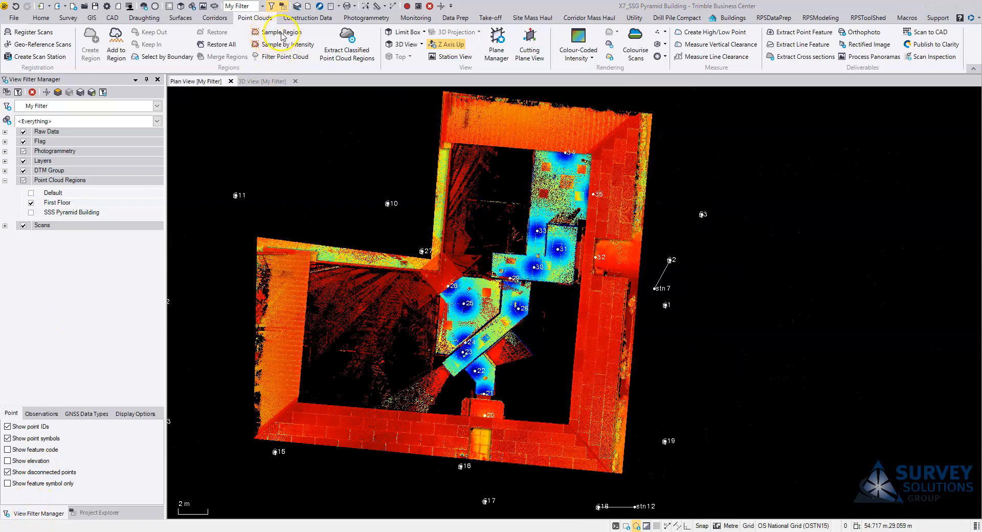
click(53, 194)
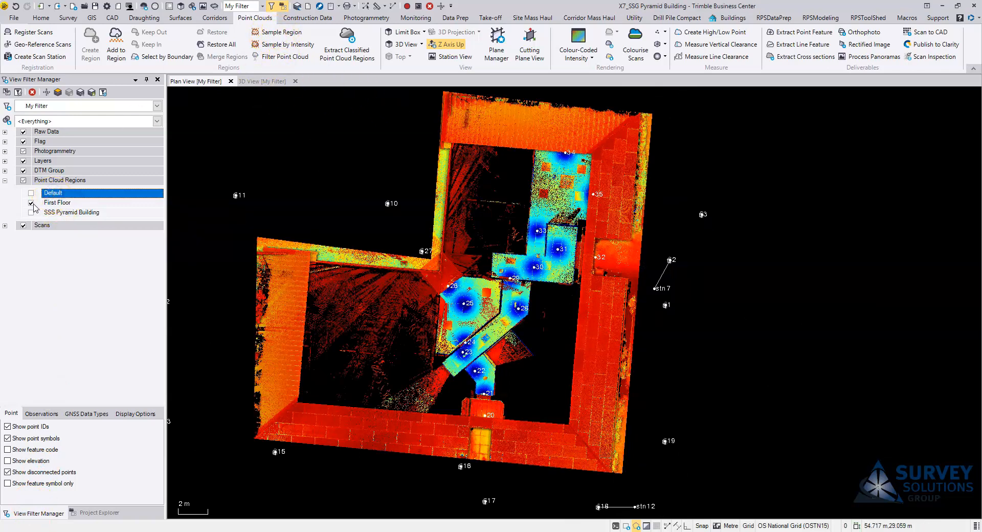
click(30, 202)
click(78, 194)
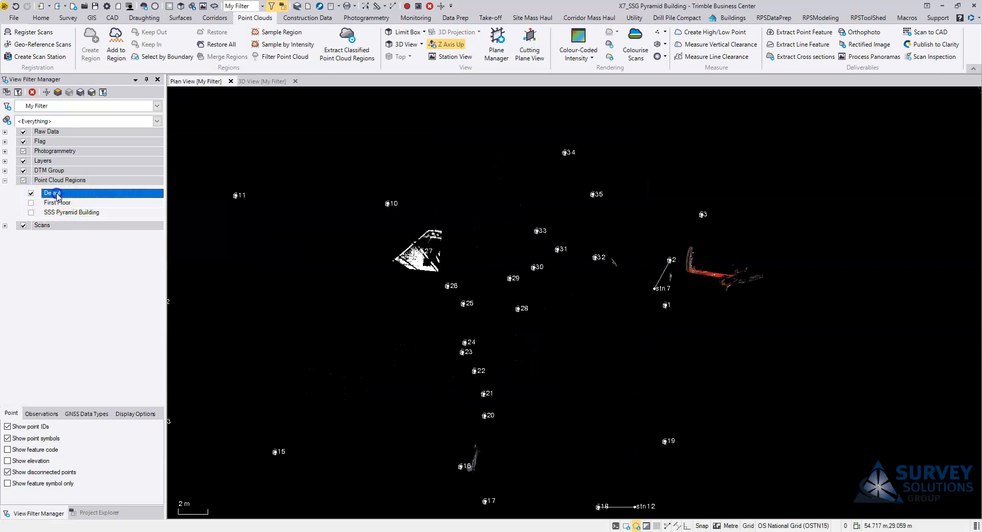
click(30, 203)
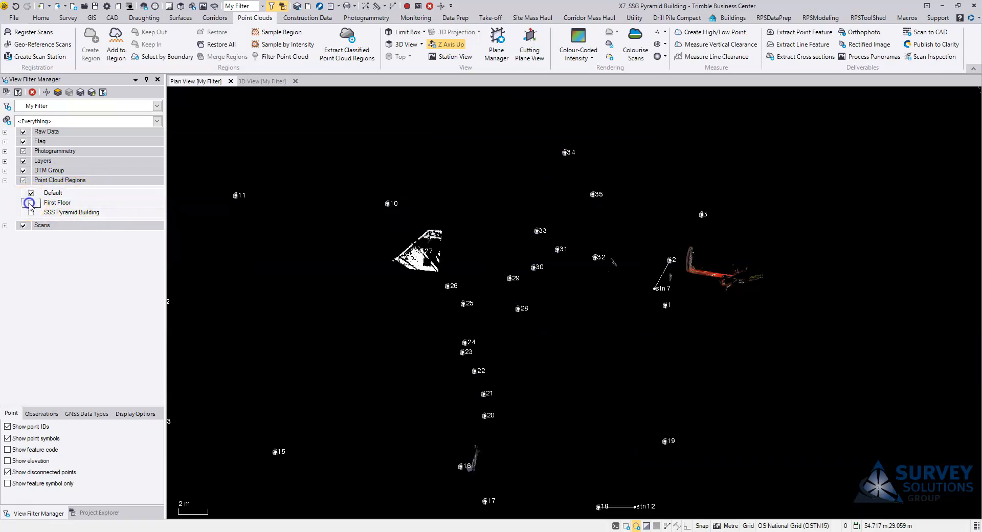
click(32, 212)
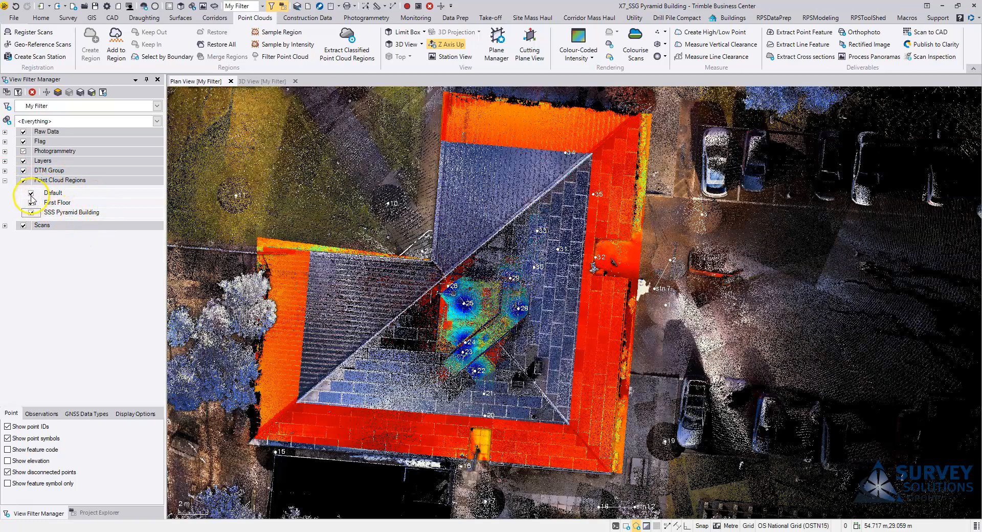
click(31, 194)
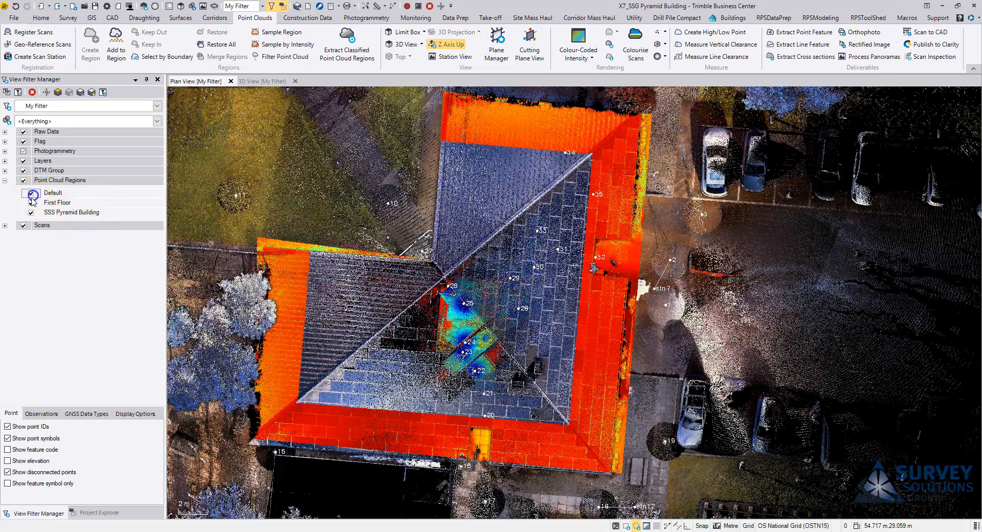
click(32, 212)
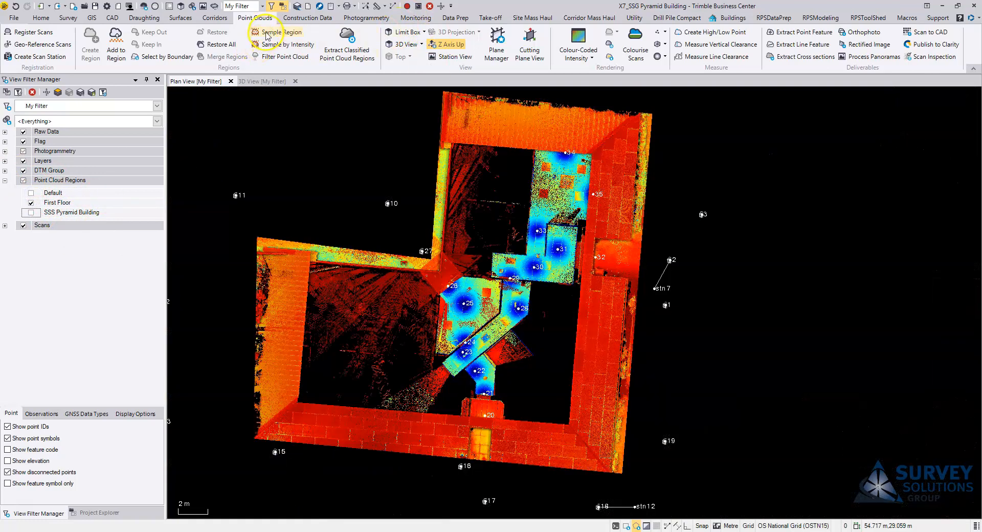
Sample the First Floor region spatially at a spacing of 0.002 with the name prefix Sample, and store the new region.
click(272, 36)
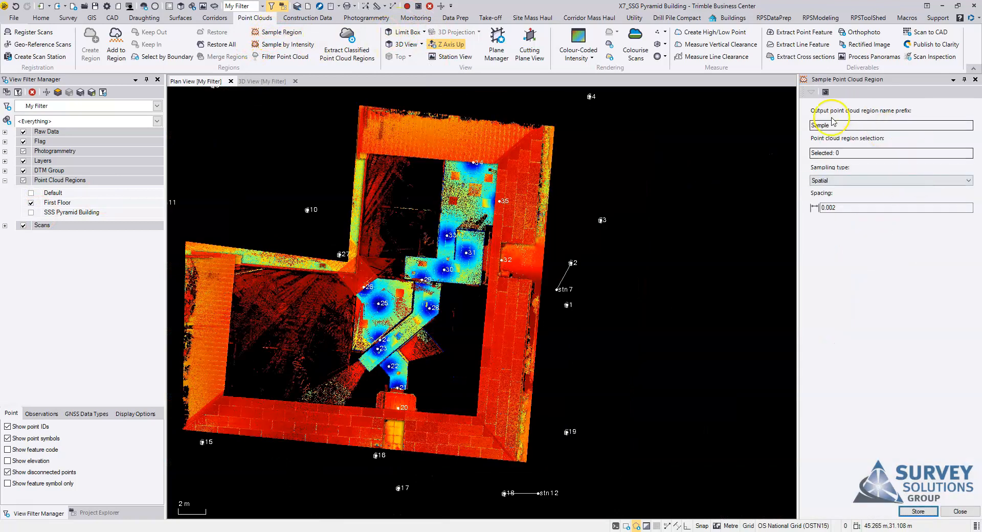
click(879, 182)
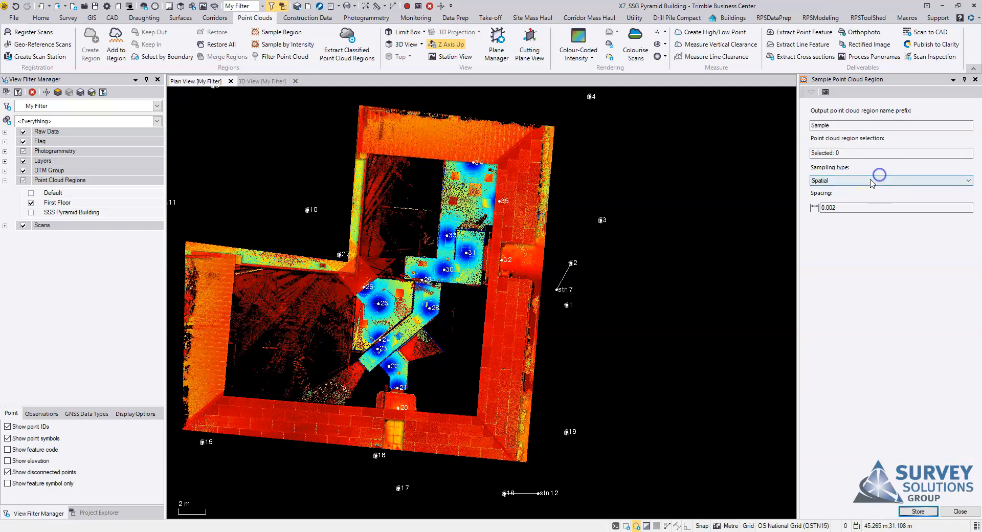
click(872, 182)
click(846, 189)
click(843, 208)
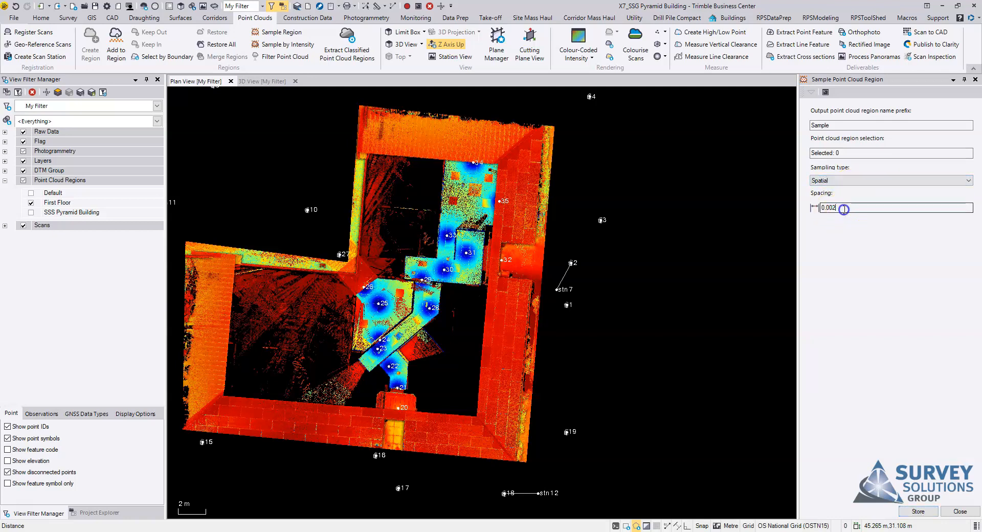
click(843, 155)
click(627, 208)
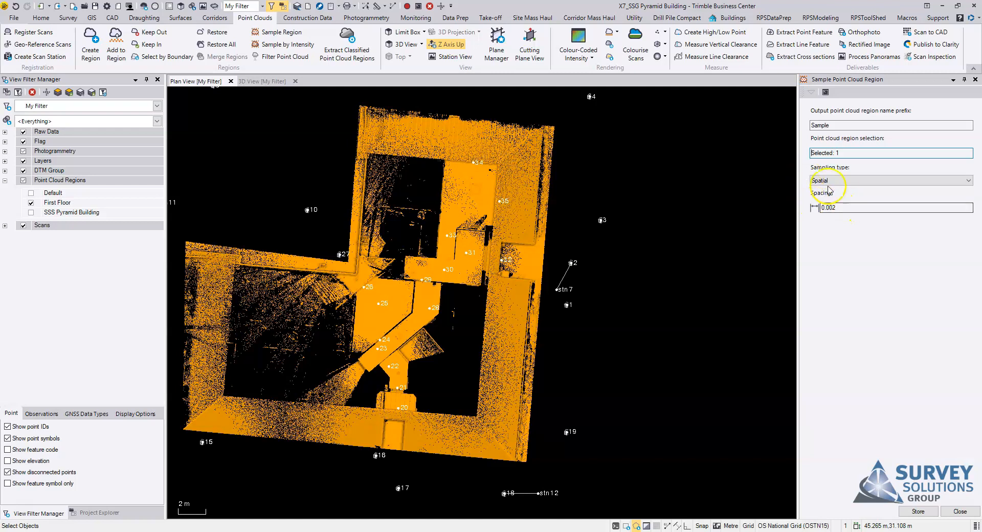
drag(844, 127, 771, 124)
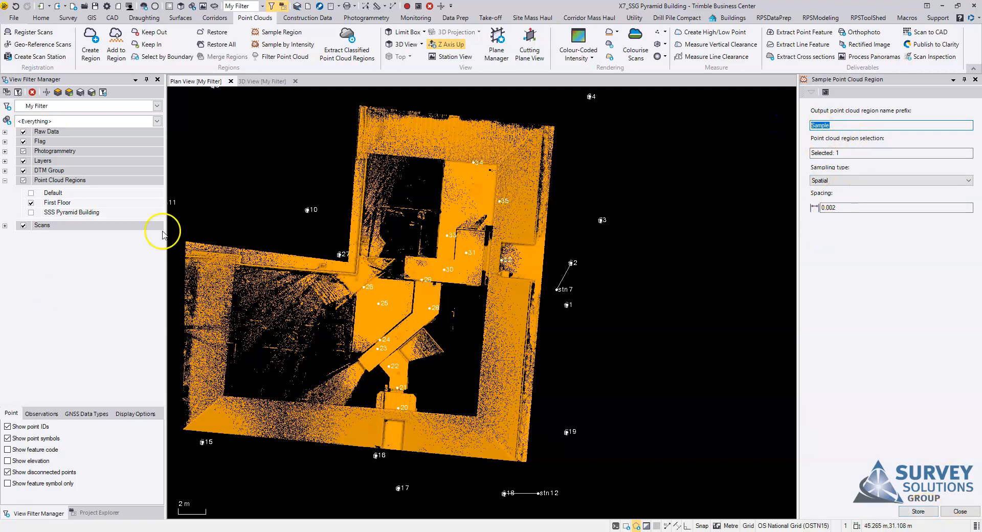
click(917, 511)
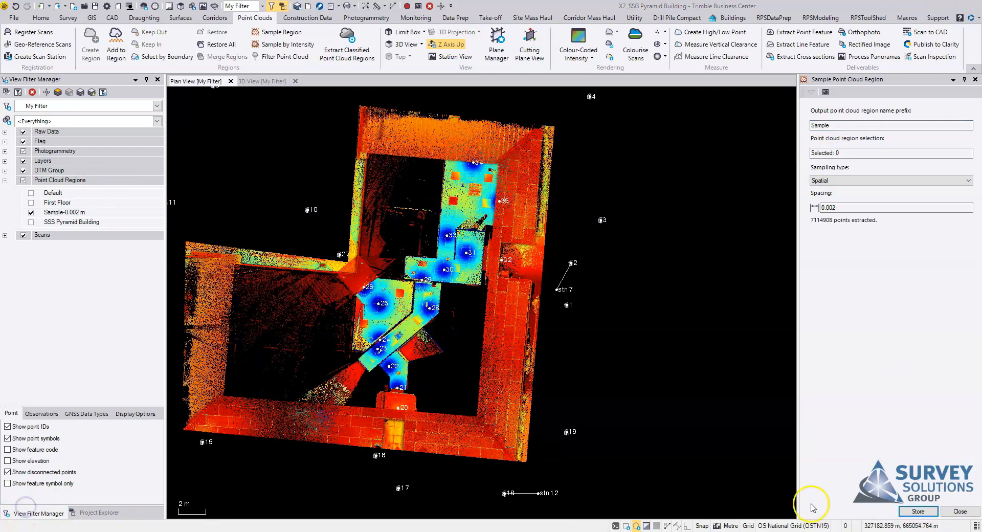
click(960, 510)
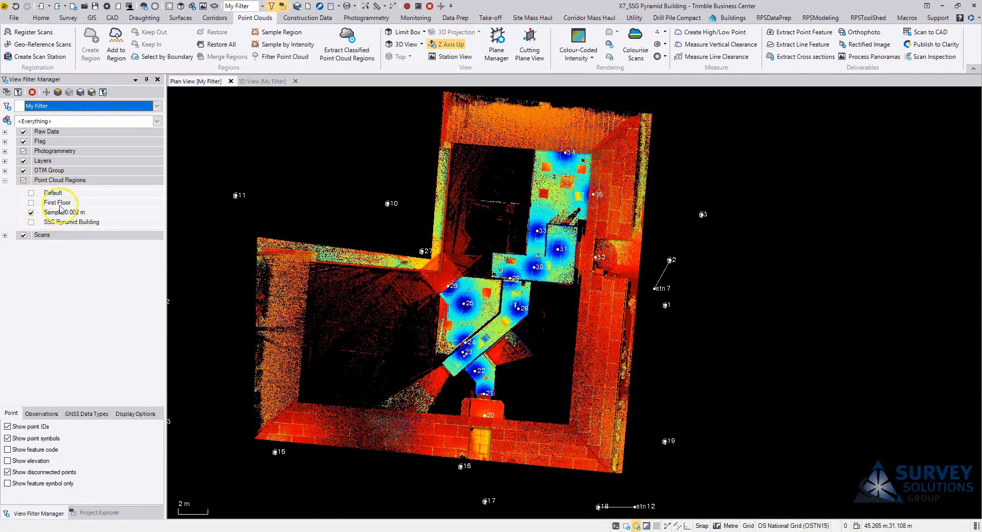
Compare the point density of the sampled 0.002 m region with First Floor by switching their visibility in the plan view.
scroll(545, 340, up, 6)
middle_drag(463, 307, 555, 363)
scroll(264, 236, down, 2)
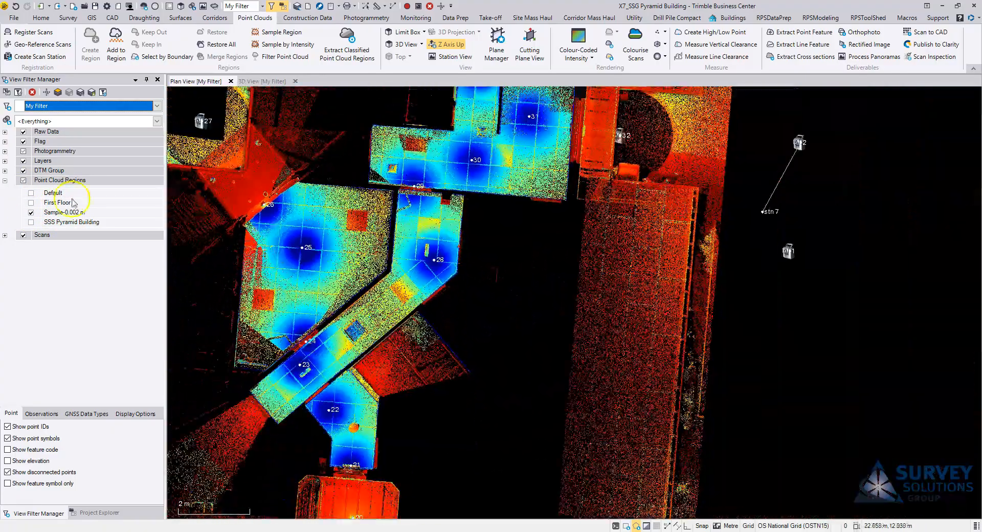
click(31, 212)
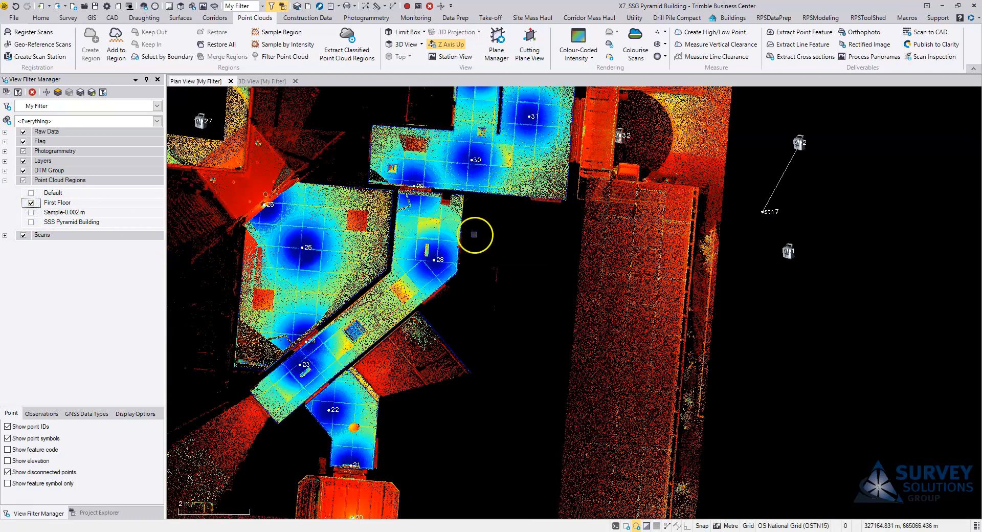
scroll(462, 254, down, 3)
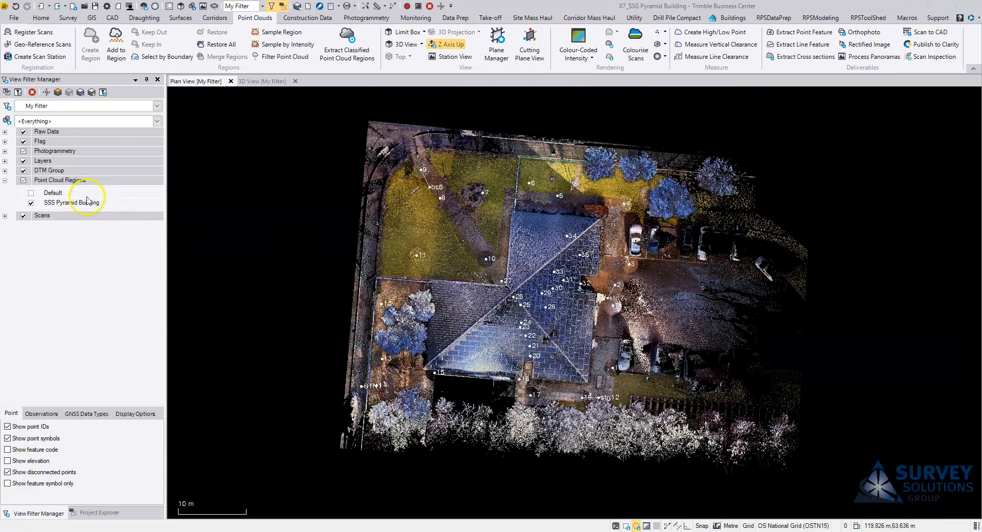
Start a Sample Region by Intensity and select the SSS Pyramid Building region for it in the 3D view.
scroll(621, 285, up, 3)
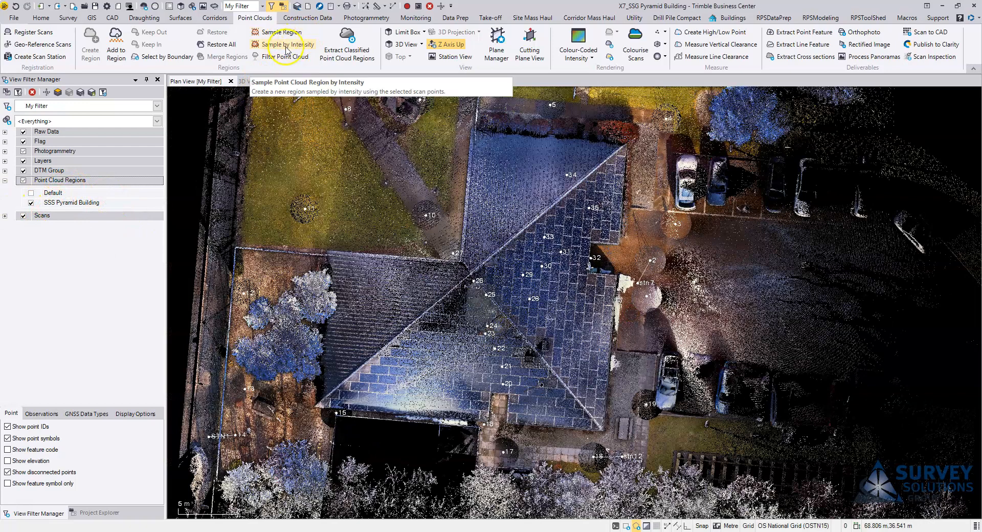
click(291, 49)
scroll(458, 415, down, 3)
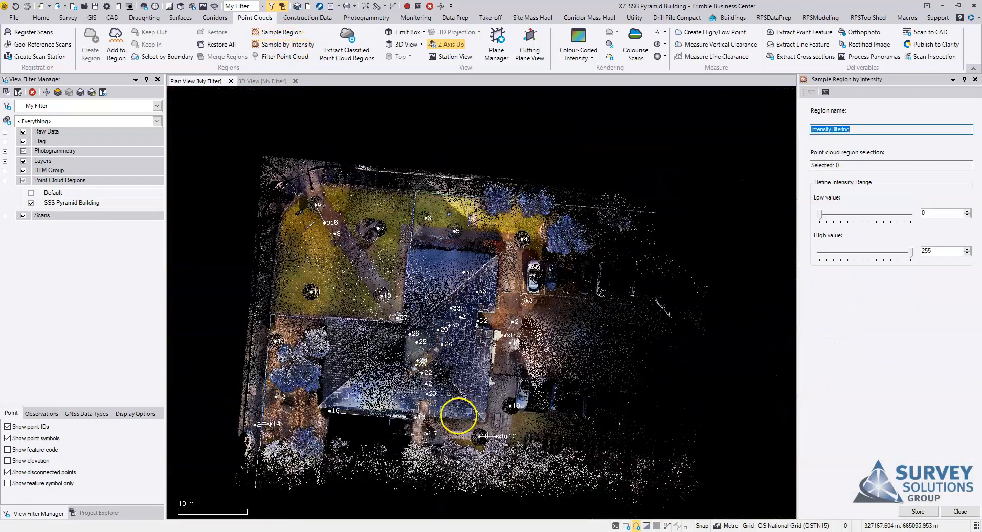
scroll(482, 388, up, 4)
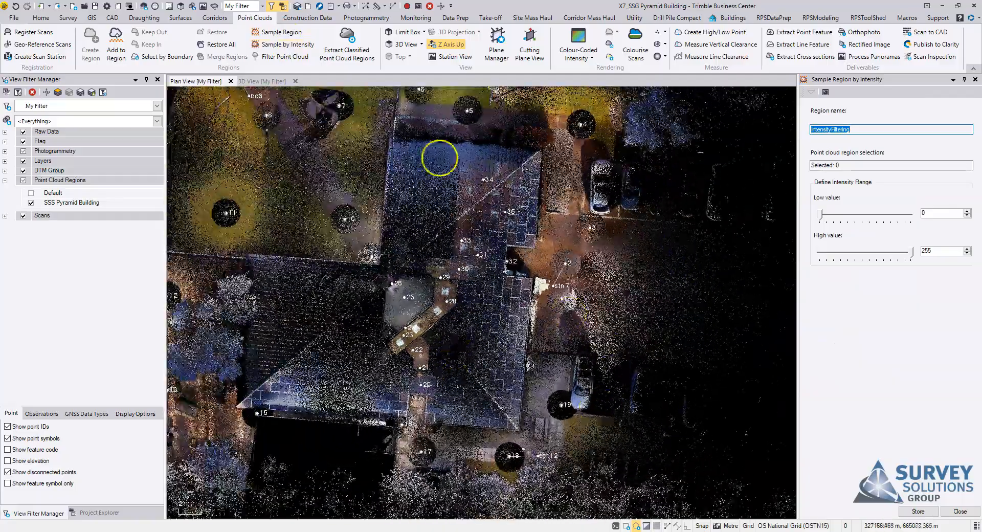
click(248, 81)
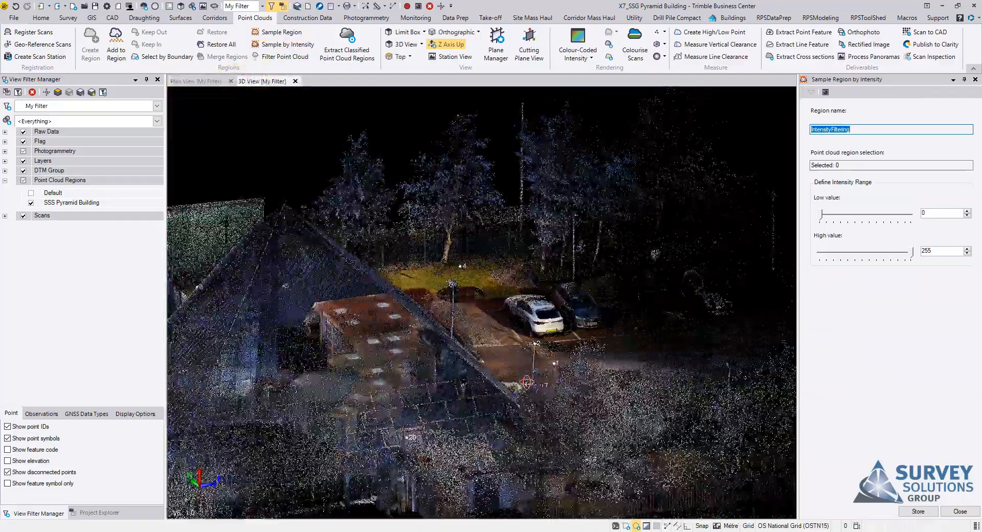
mouse_move(478, 387)
right_down()
mouse_move(554, 444)
mouse_move(567, 407)
mouse_move(559, 413)
right_up()
right_drag(613, 363, 711, 362)
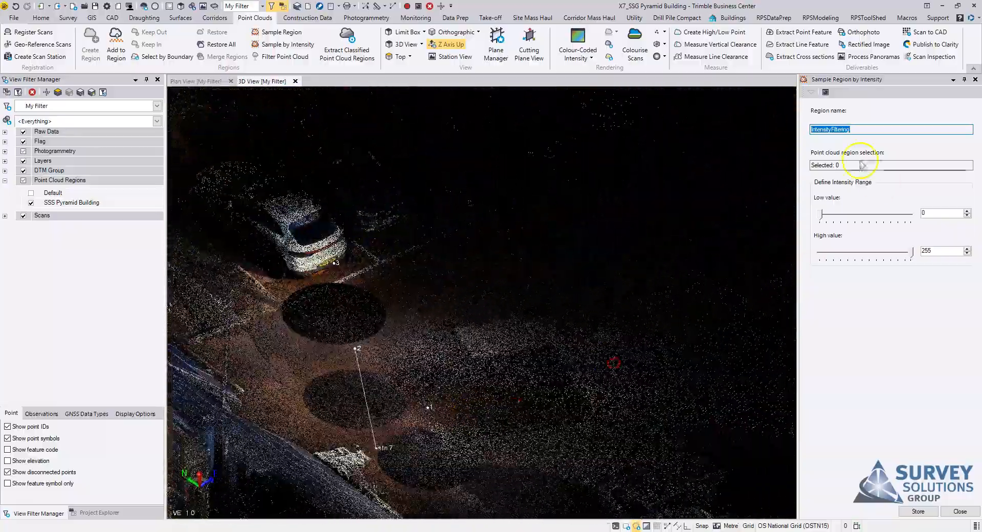
click(846, 164)
click(498, 288)
right_drag(650, 221, 560, 274)
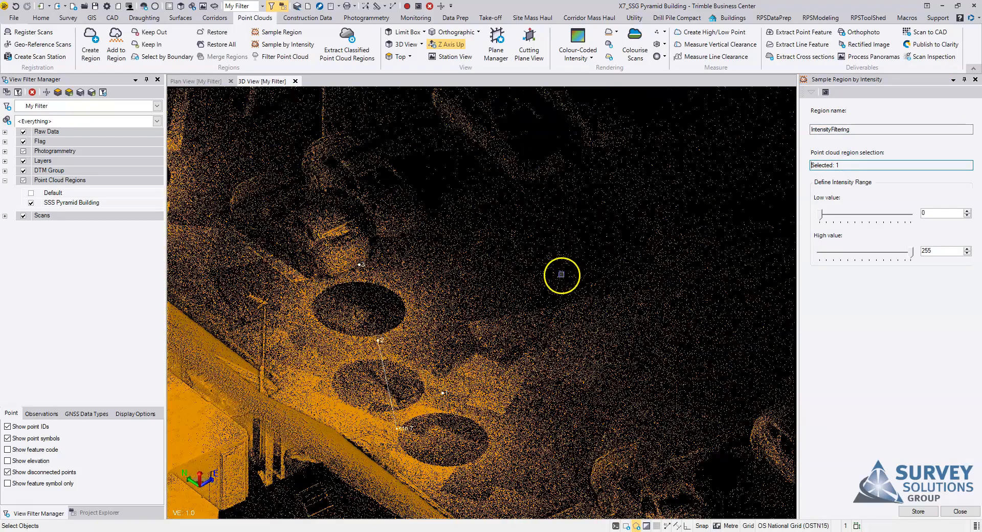
scroll(561, 275, down, 3)
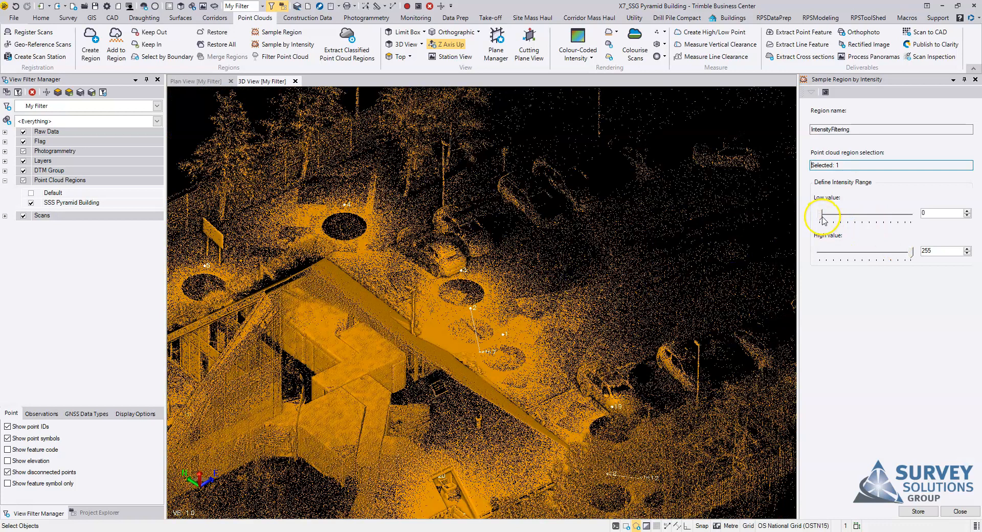
Adjust the intensity range to a low value of 24 and a high value of 172.
drag(821, 216, 827, 216)
click(904, 254)
drag(904, 253, 849, 259)
mouse_move(547, 356)
middle_down()
mouse_move(549, 391)
mouse_move(561, 352)
middle_up()
drag(826, 214, 830, 221)
drag(855, 257, 881, 252)
scroll(585, 339, up, 10)
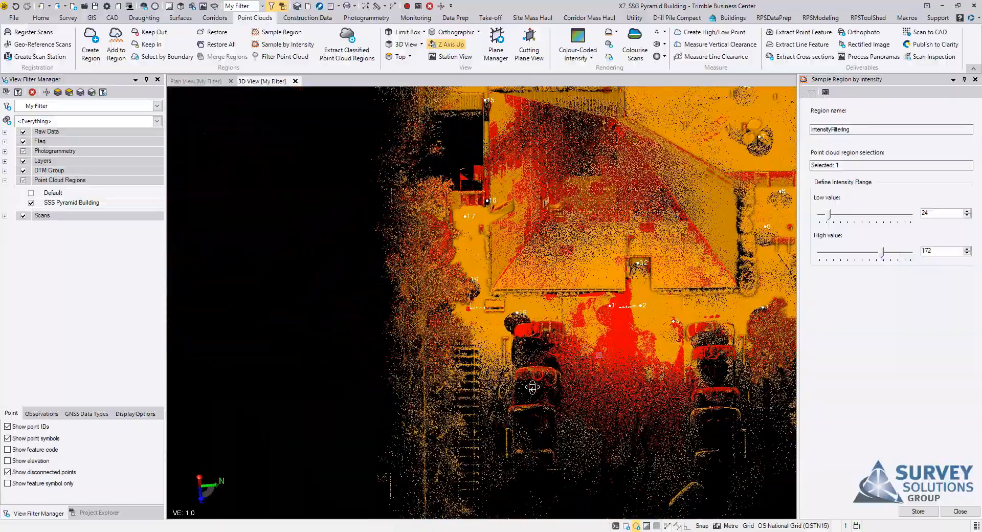
Raise the low intensity value to 44, inspect the affected points, and close the intensity sampling without storing a region.
right_drag(716, 311, 575, 288)
scroll(596, 316, down, 5)
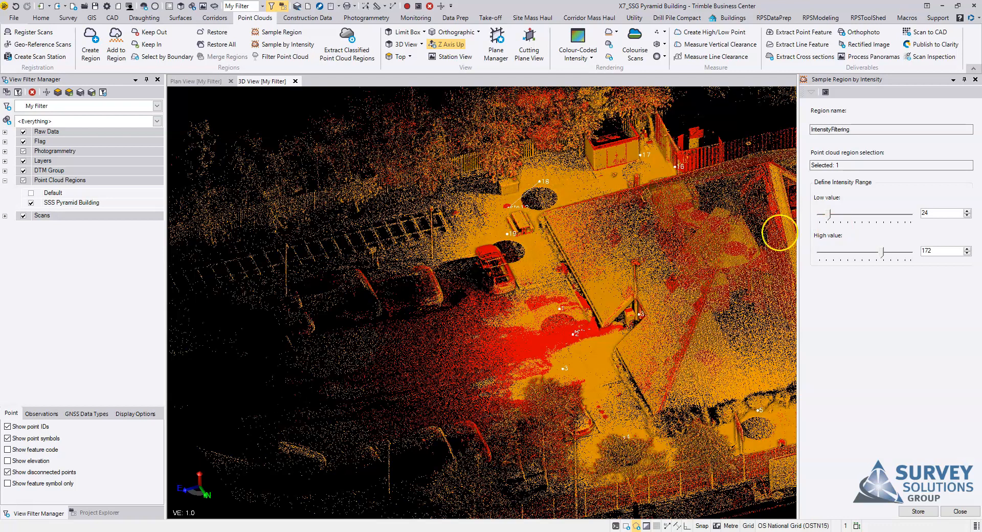
drag(829, 217, 835, 219)
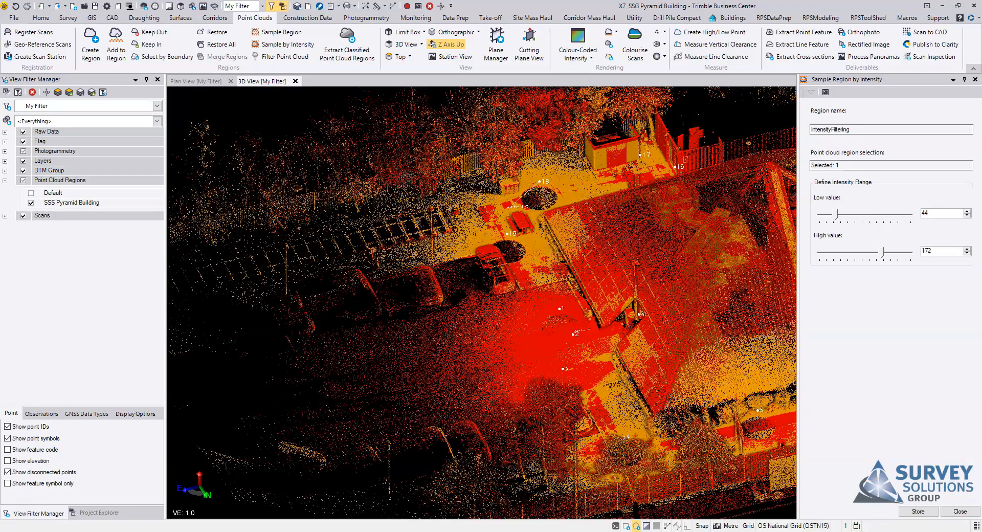
click(958, 510)
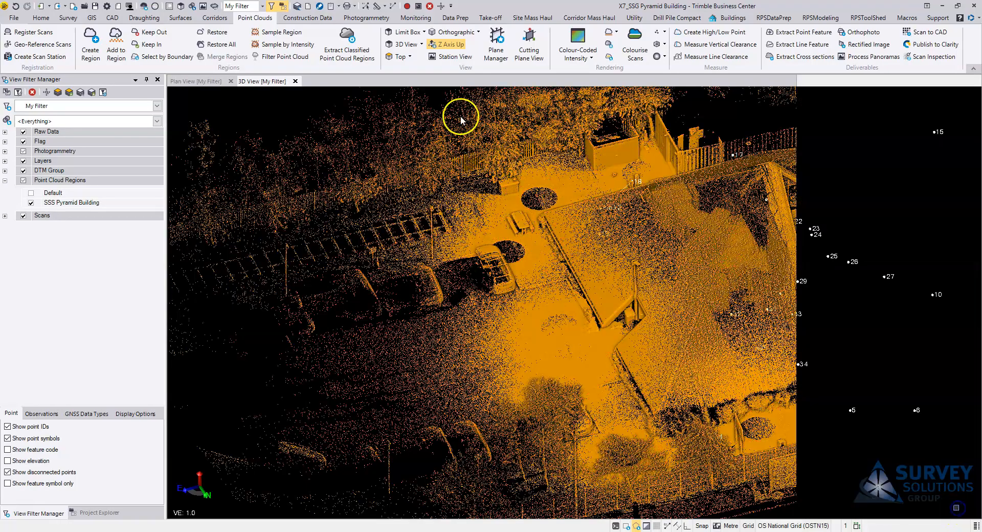
Start Extract Classified Point Cloud Regions and show both the Default and SSS Pyramid Building regions in the 3D view.
scroll(660, 327, down, 3)
scroll(658, 327, up, 1)
right_drag(651, 332, 708, 344)
middle_drag(718, 321, 625, 354)
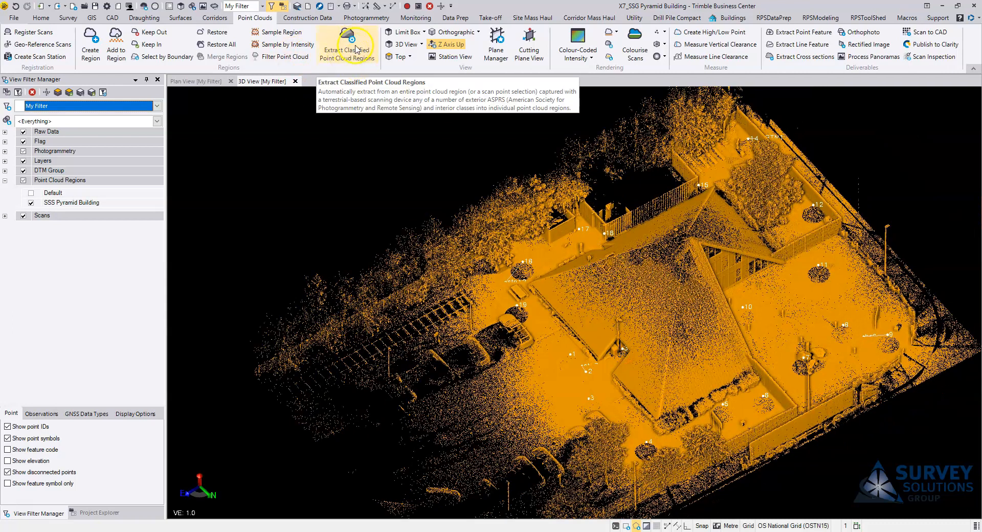
click(346, 51)
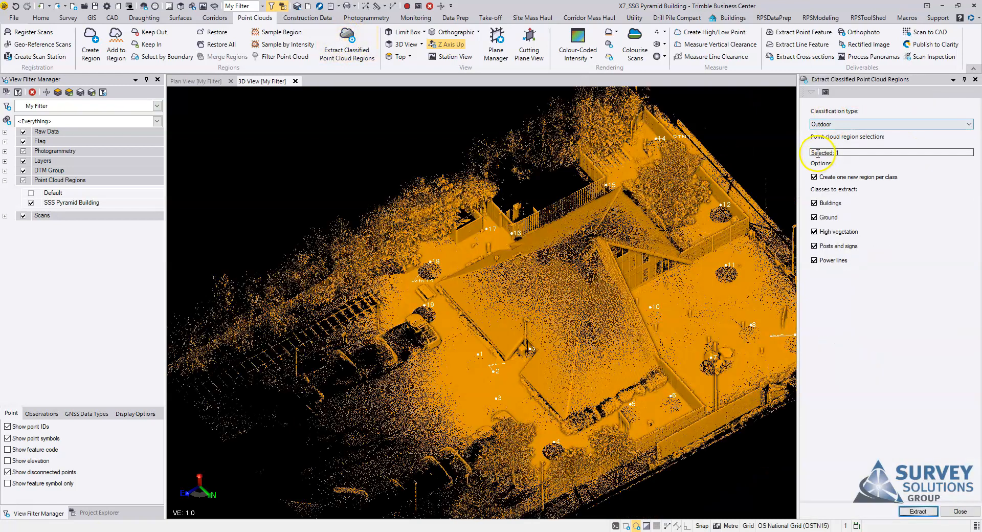
click(31, 203)
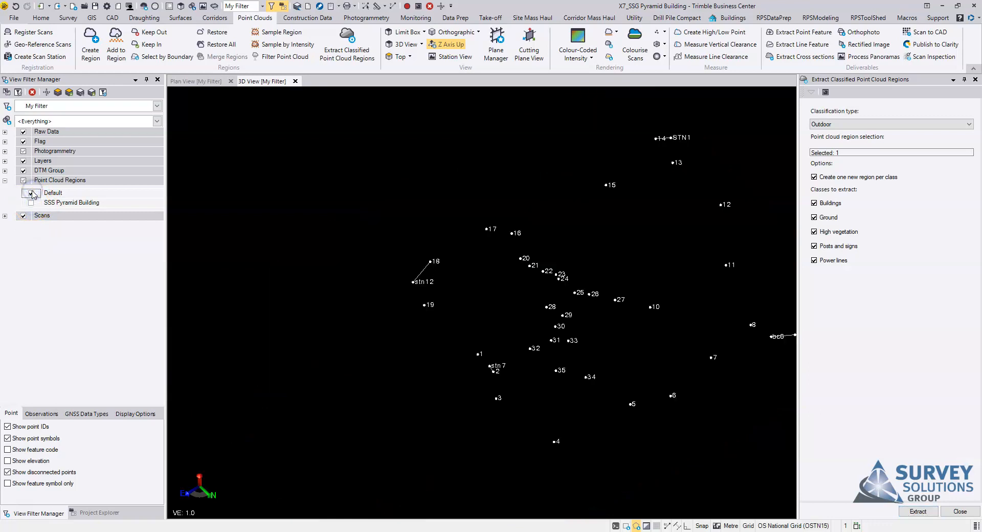
click(31, 193)
click(32, 203)
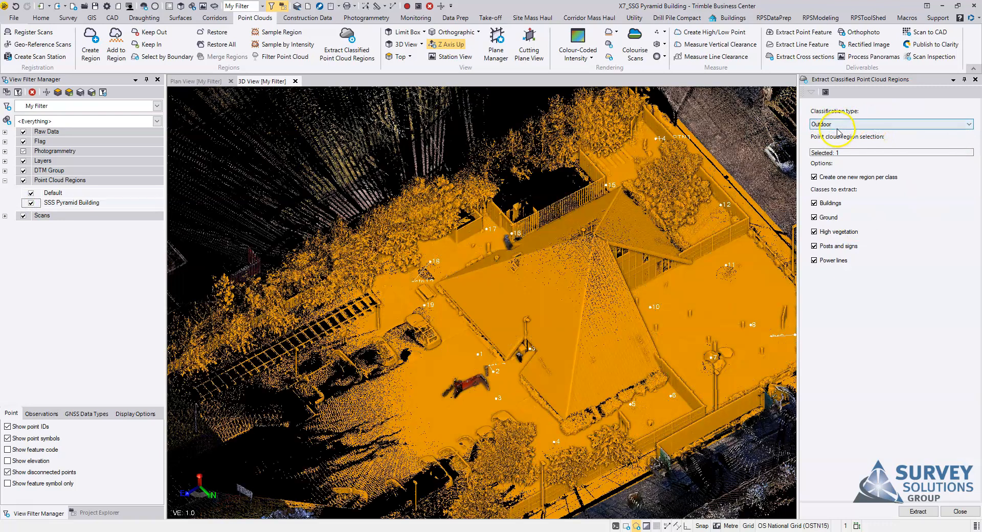
Switch the classification type to Indoor to view its classes, and return it to Outdoor.
click(845, 124)
click(843, 140)
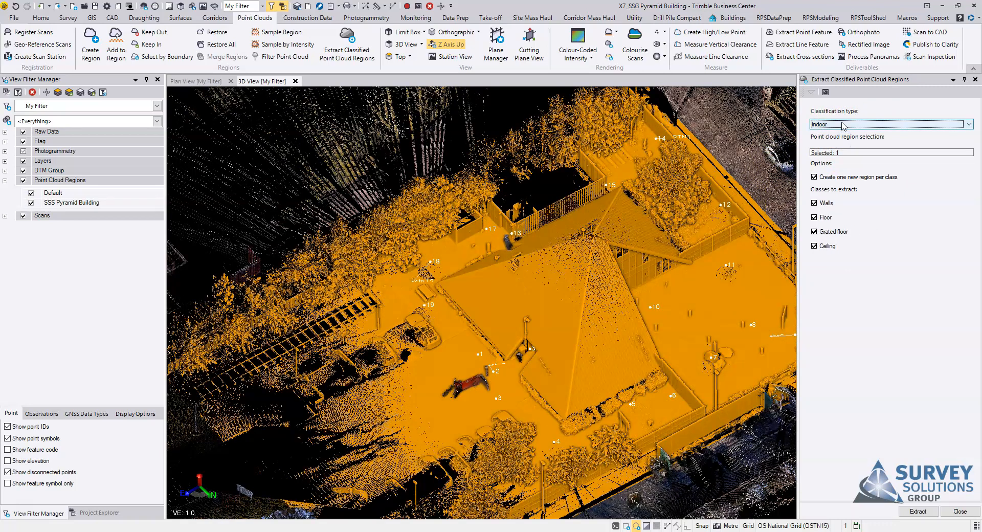
click(839, 125)
click(836, 133)
Add the Default region to the selection for the outdoor classification.
click(846, 152)
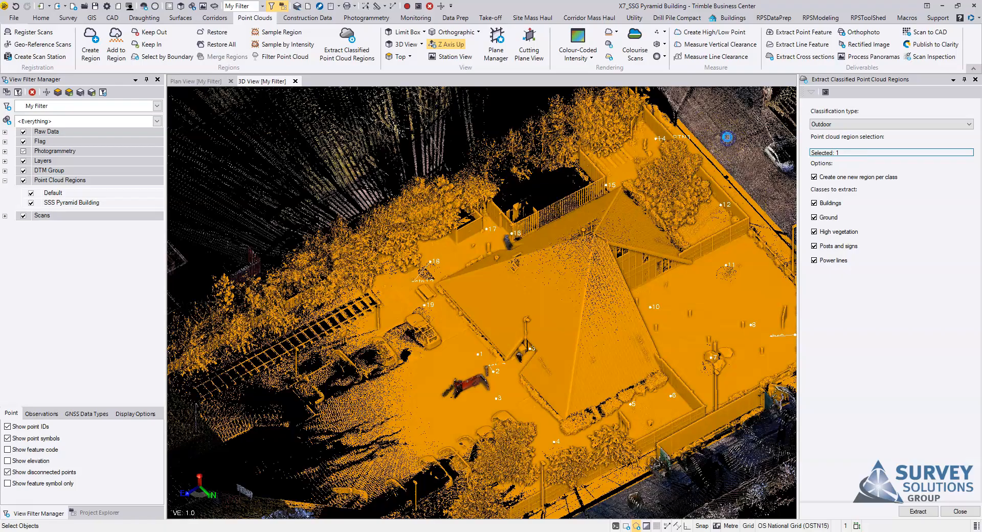
click(727, 137)
scroll(654, 282, down, 5)
scroll(644, 285, up, 6)
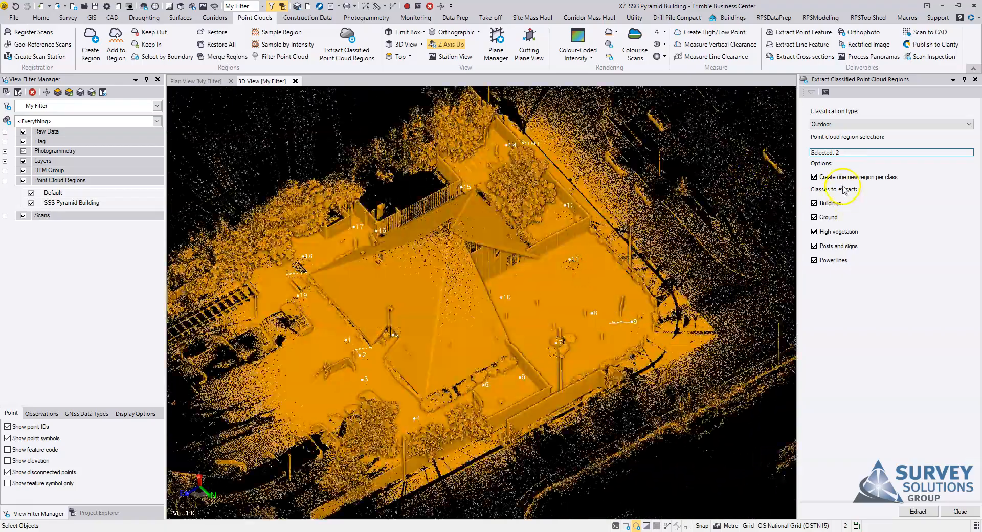
Extract buildings, ground, high vegetation, posts and signs, and power lines with one new region per class.
click(814, 177)
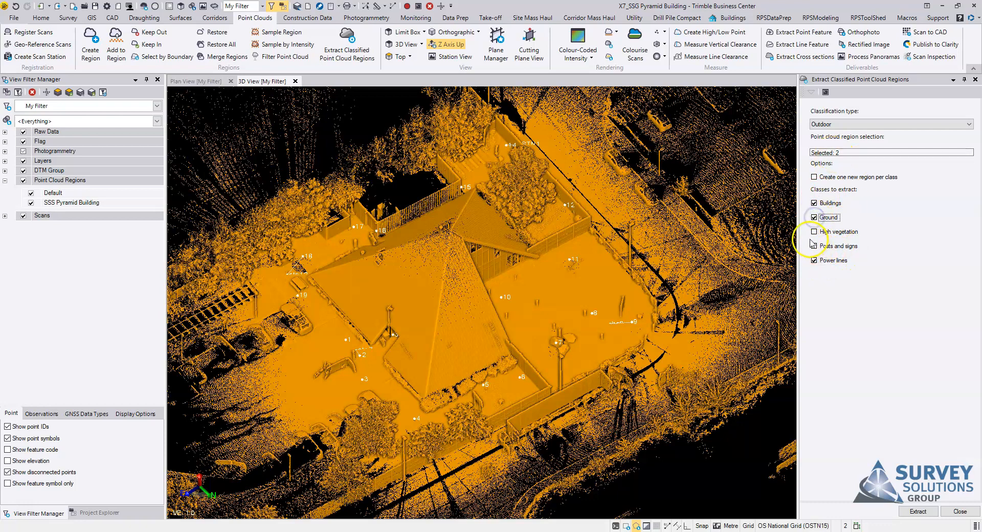
click(829, 178)
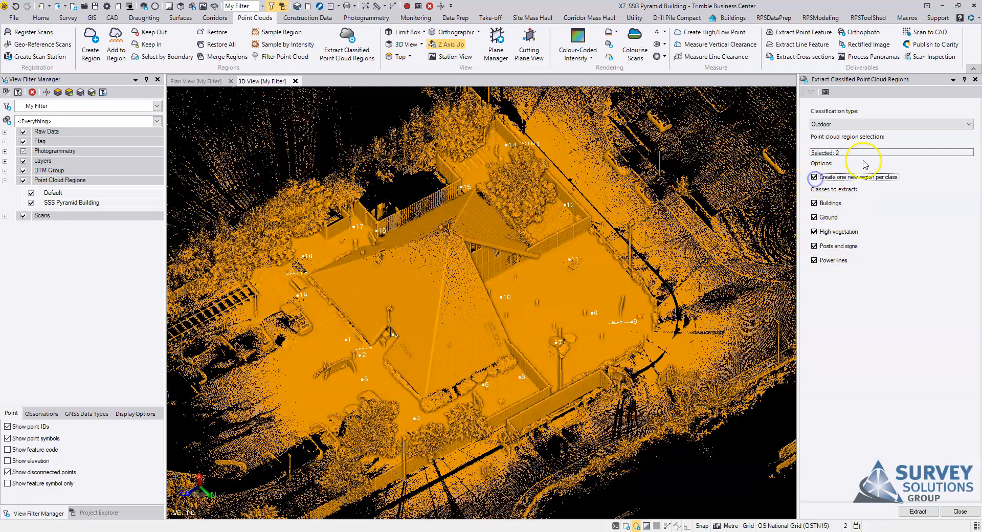
click(918, 511)
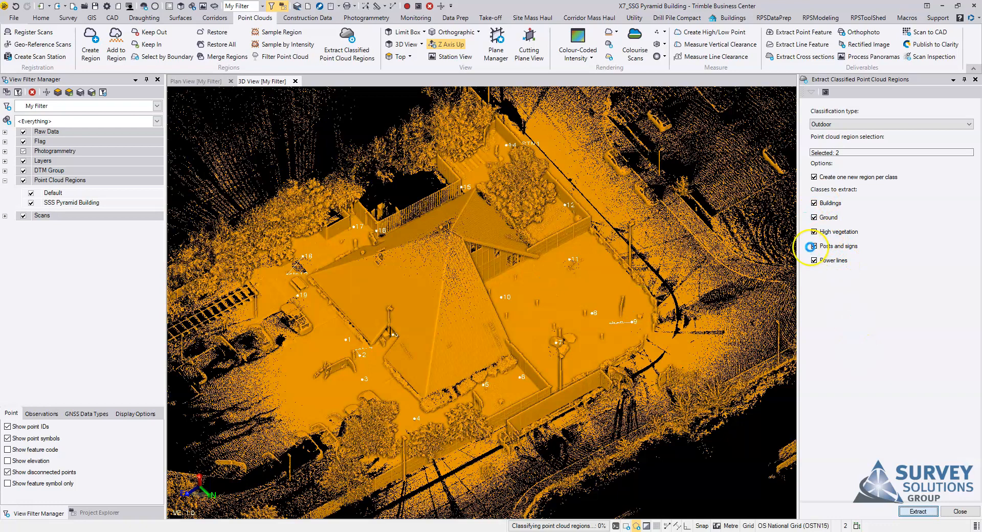
click(814, 216)
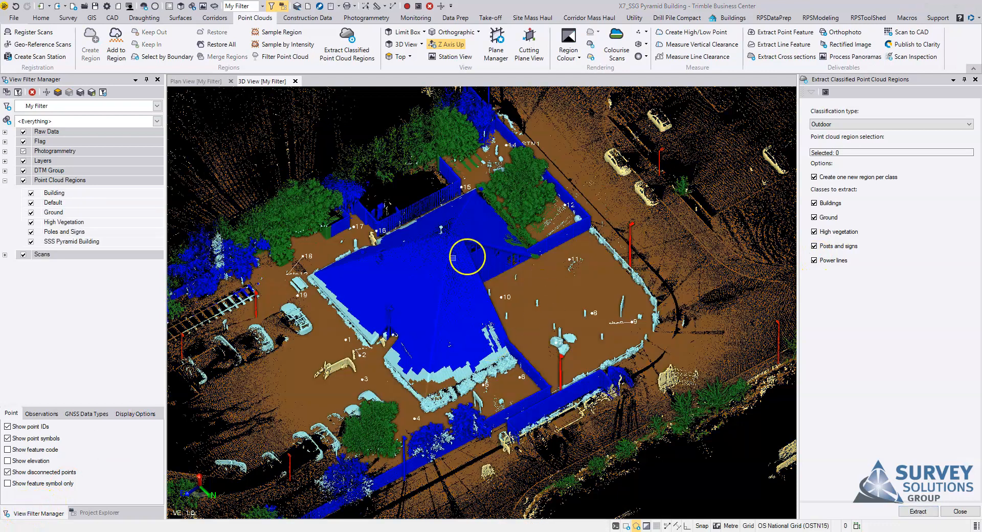
View the available point cloud colour modes and open the properties of the extracted Building region.
click(576, 55)
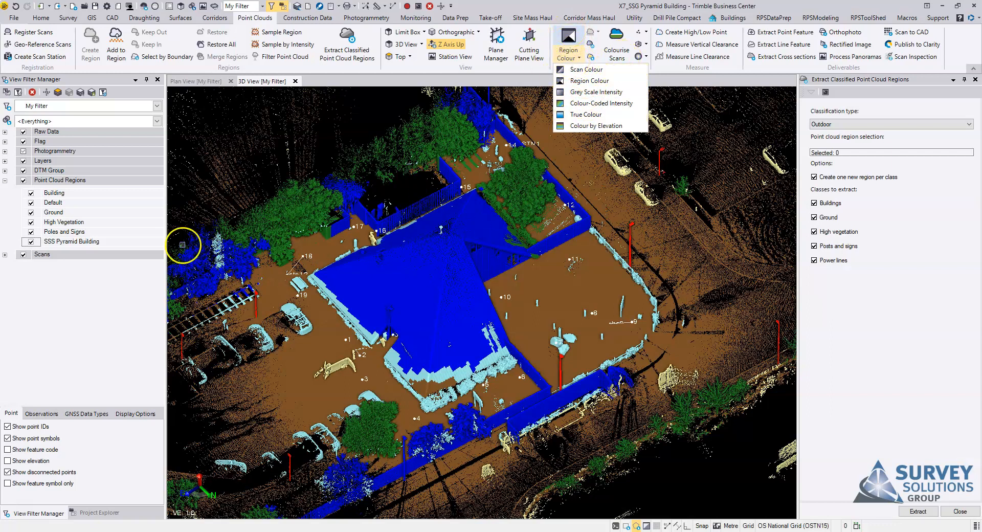
click(55, 194)
right_click(56, 194)
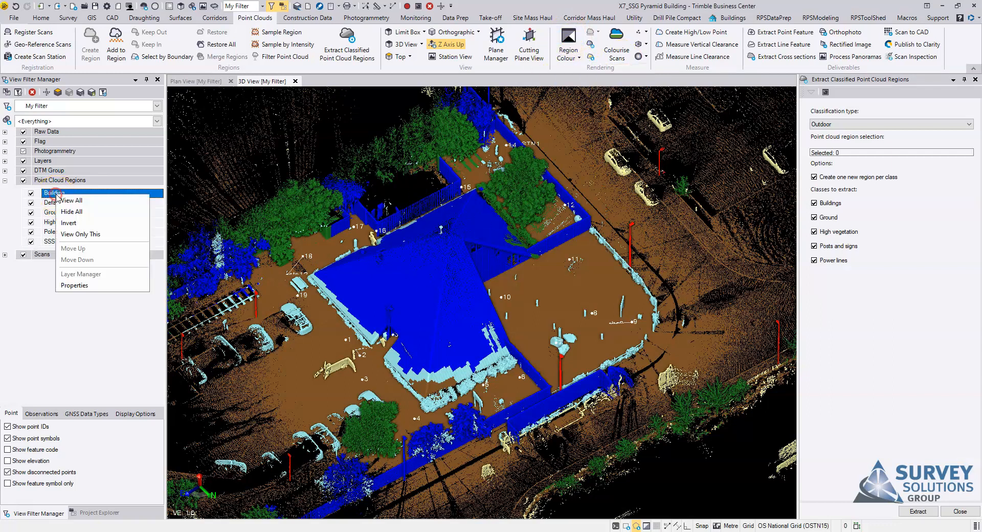
click(95, 287)
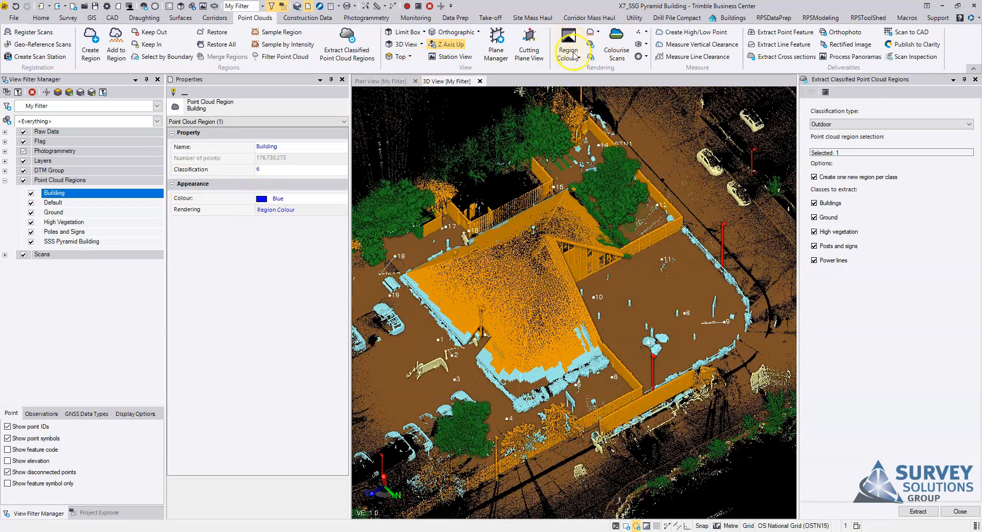
Close the region's properties and the classified region extraction command, and clear the Building region selection.
click(342, 80)
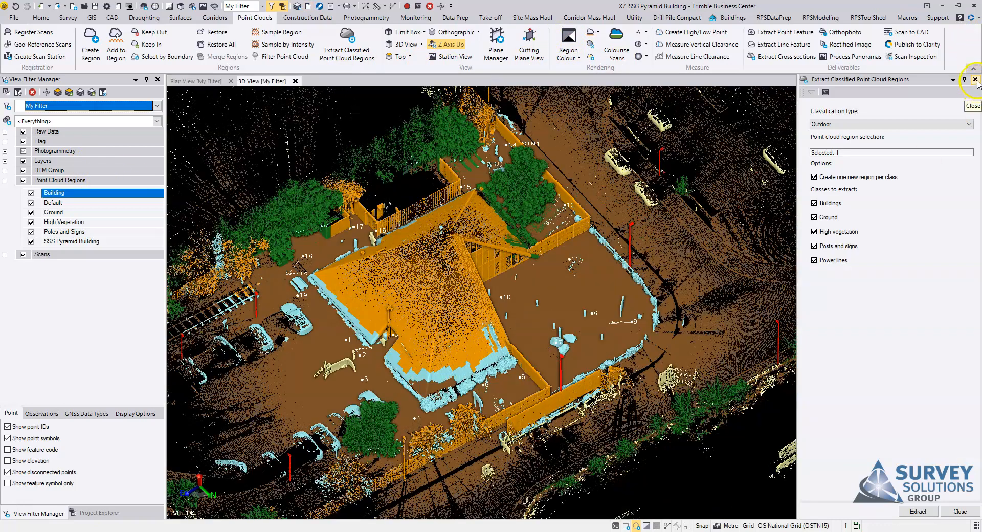
click(975, 79)
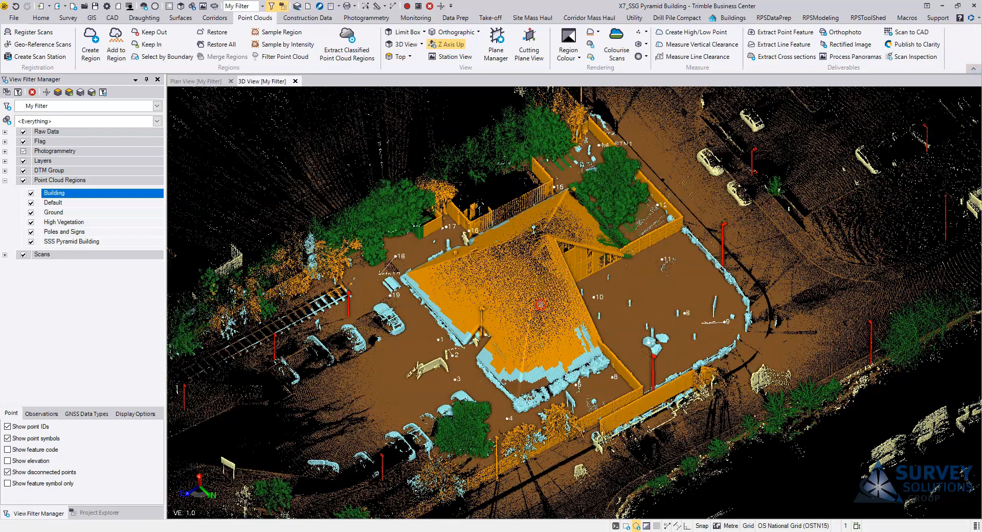
right_click(541, 306)
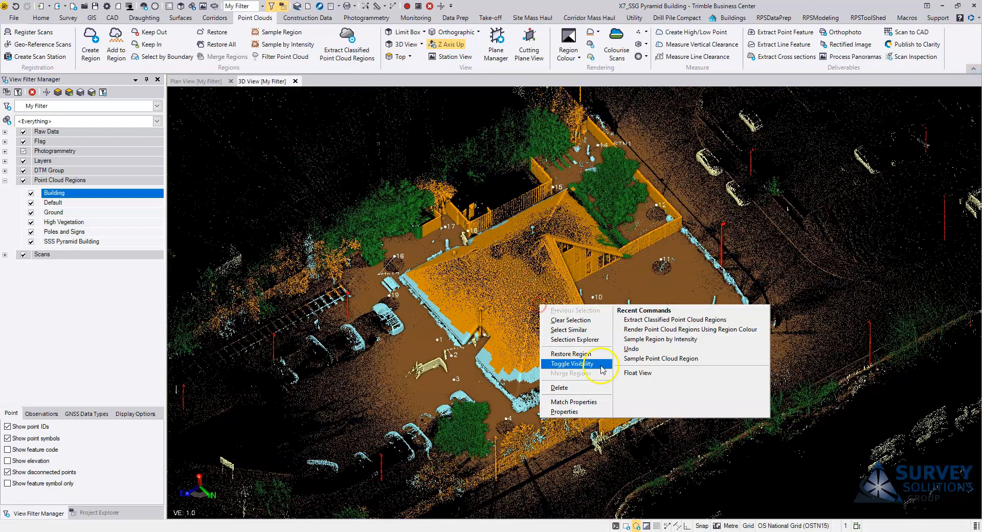
click(582, 321)
click(667, 314)
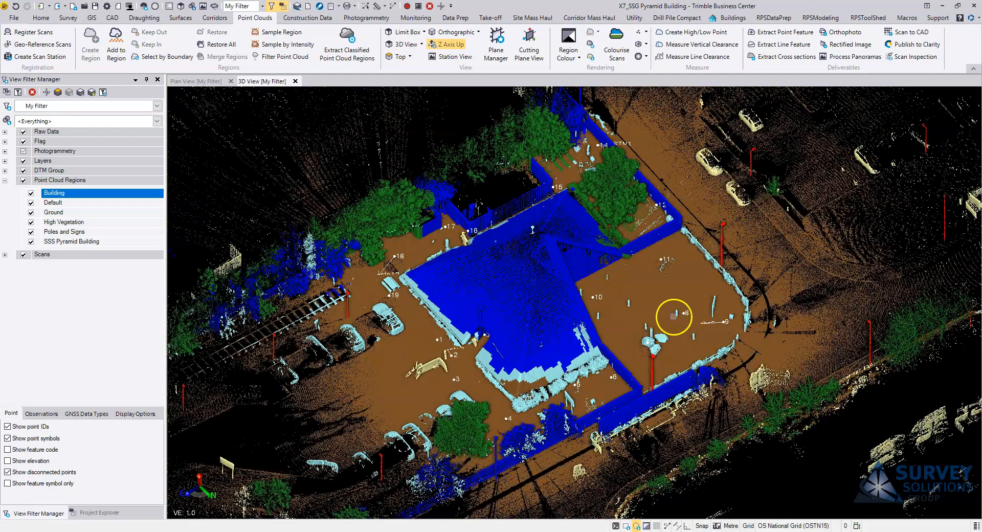
Examine the extracted classified regions around the pyramid building from several angles.
scroll(506, 294, down, 5)
mouse_move(500, 307)
right_down()
mouse_move(535, 295)
mouse_move(492, 290)
right_up()
middle_drag(492, 290, 609, 291)
scroll(645, 311, up, 5)
middle_drag(713, 333, 648, 268)
right_drag(702, 271, 626, 313)
middle_drag(555, 321, 519, 308)
right_drag(523, 313, 483, 310)
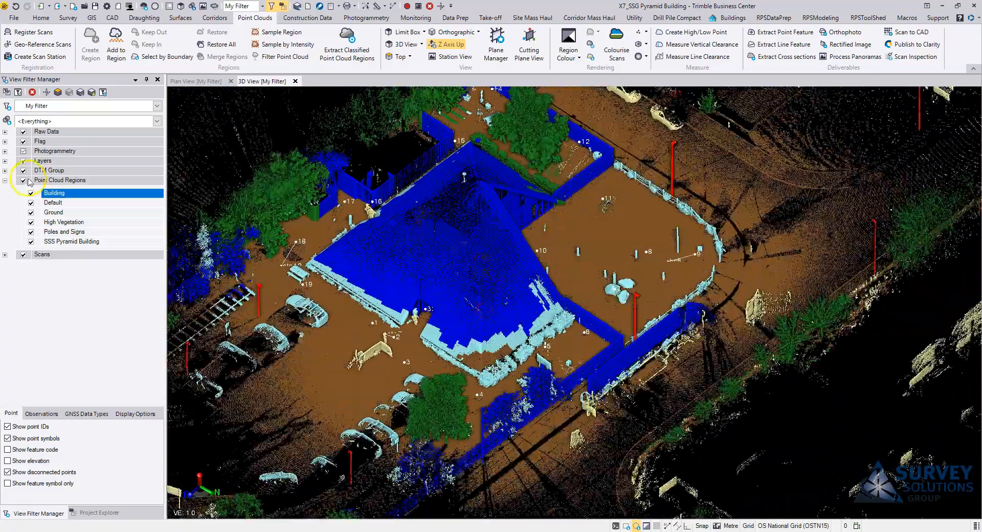
Hide the Default and SSS Pyramid Building regions in the 3D view.
click(31, 203)
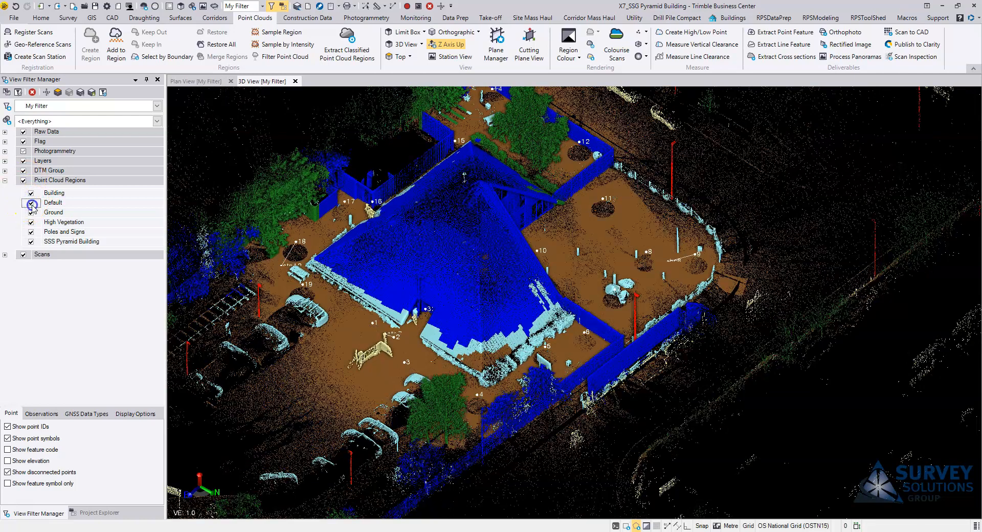
click(31, 242)
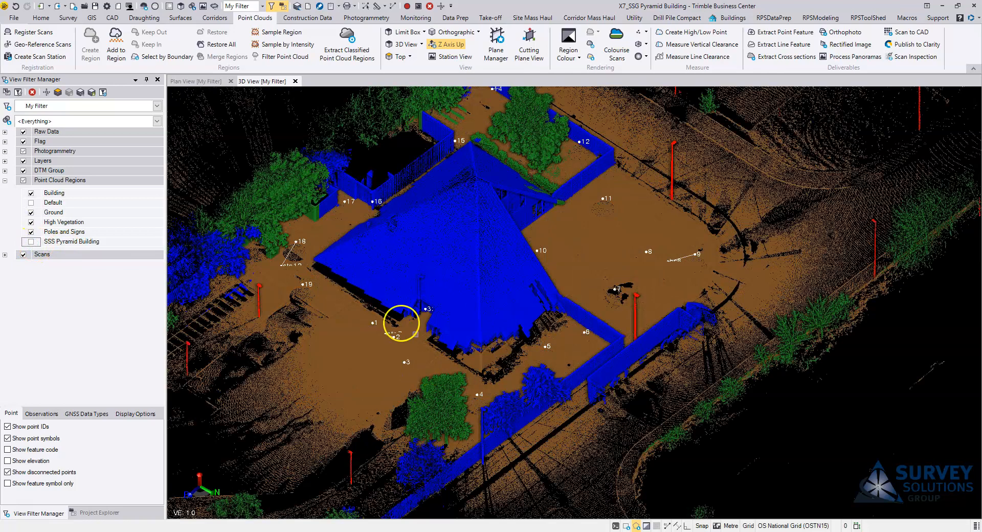
middle_drag(357, 327, 482, 278)
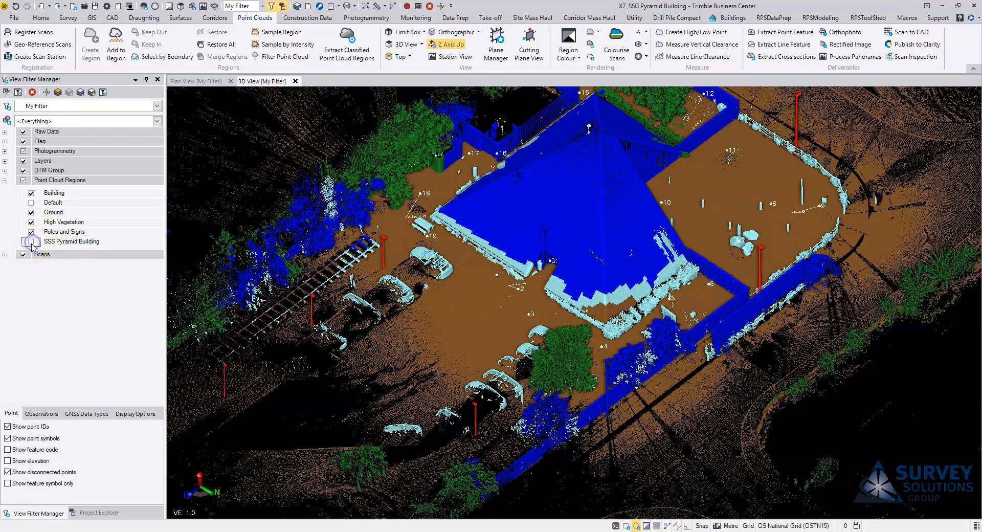
Inspect the building, ground, high vegetation and pole regions close up around the pyramid and car park.
scroll(493, 309, up, 2)
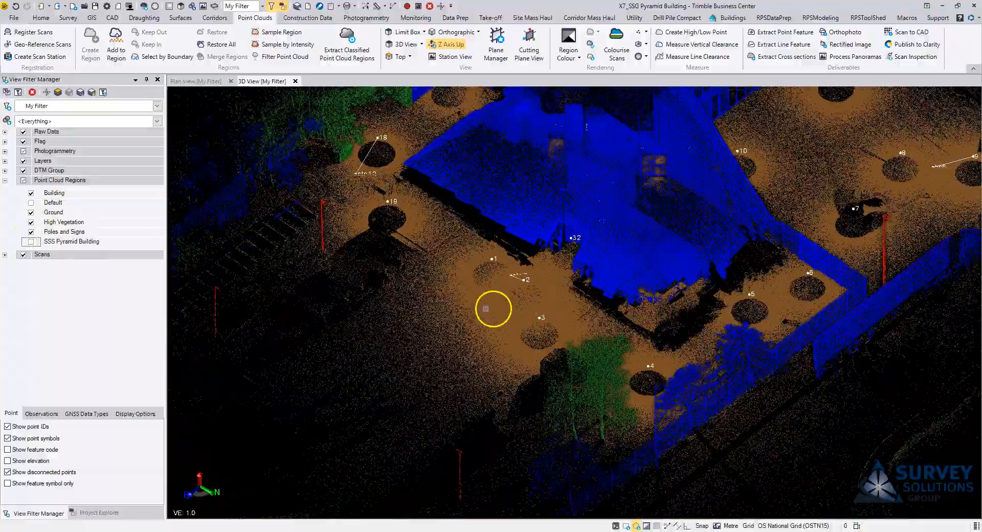
middle_drag(431, 308, 486, 280)
scroll(486, 279, up, 1)
right_drag(427, 287, 504, 302)
middle_drag(614, 251, 504, 280)
right_drag(509, 279, 475, 273)
middle_drag(361, 239, 416, 283)
middle_drag(396, 153, 467, 264)
right_drag(440, 258, 493, 270)
middle_drag(493, 270, 445, 245)
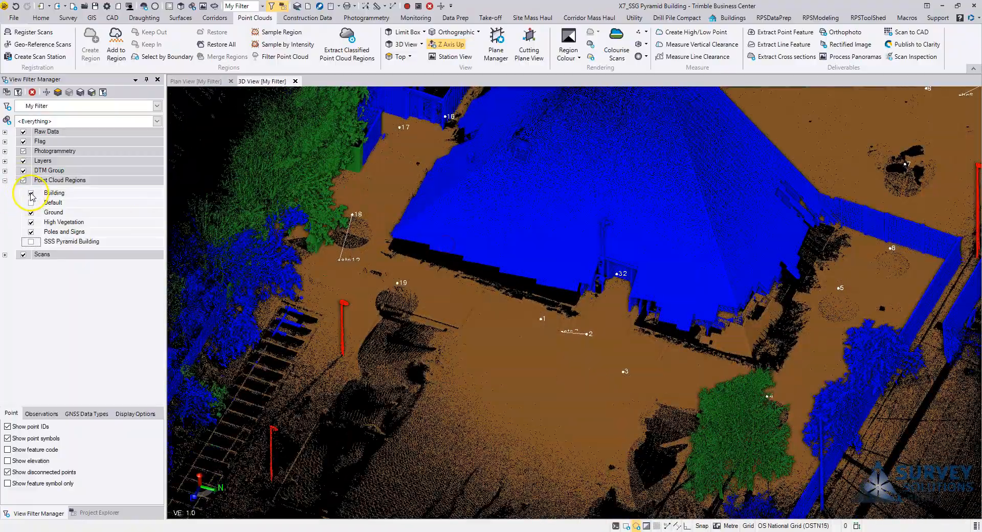
right_drag(654, 297, 618, 290)
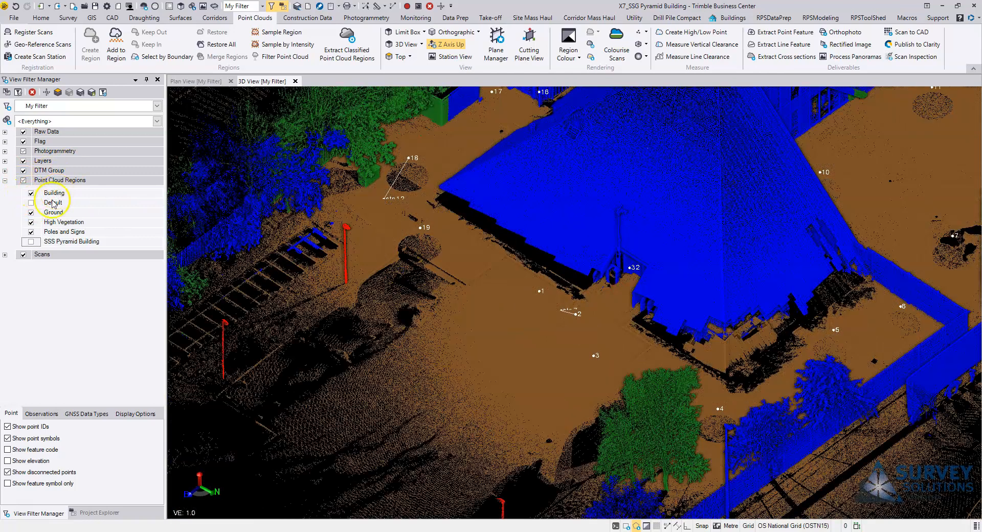
Hide the Building, High Vegetation, and Poles and Signs regions to inspect the Ground region on its own.
click(31, 222)
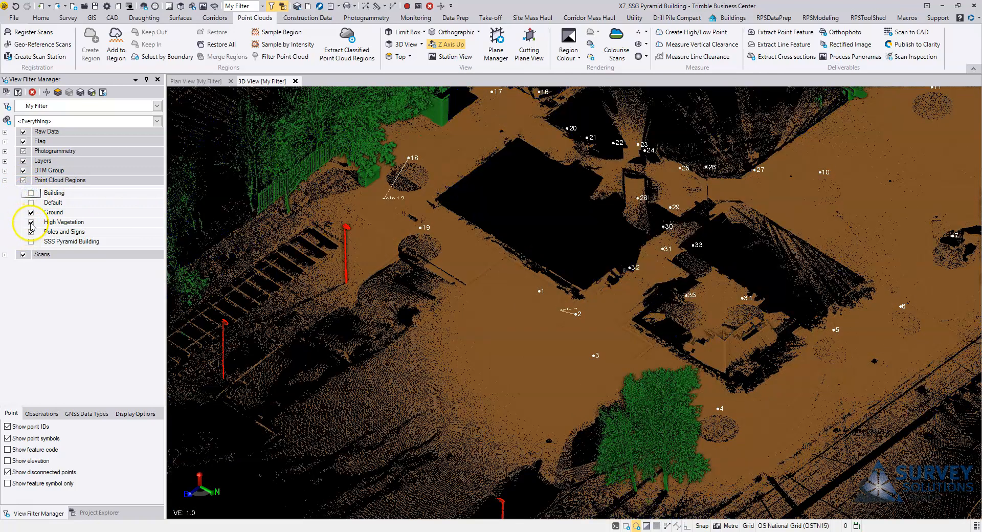
click(31, 233)
scroll(571, 268, down, 3)
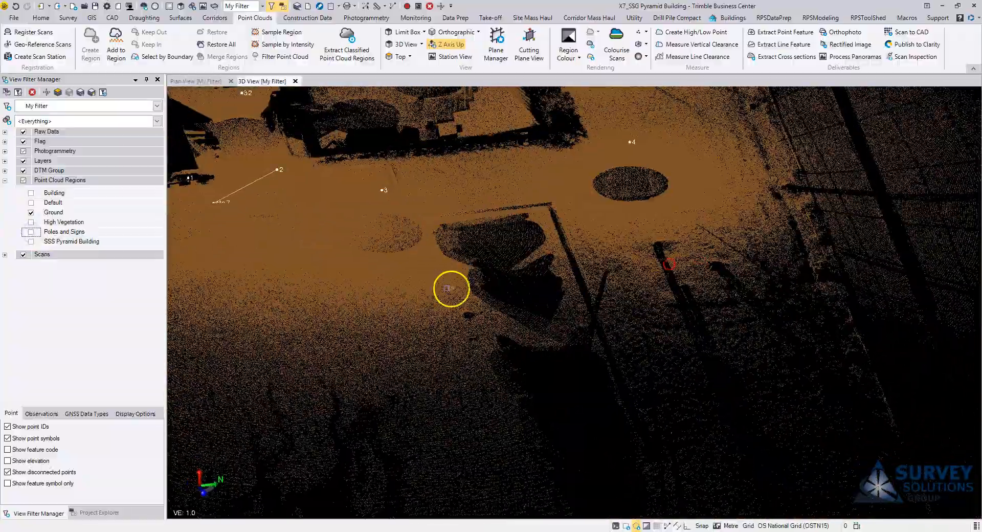
drag(385, 276, 369, 275)
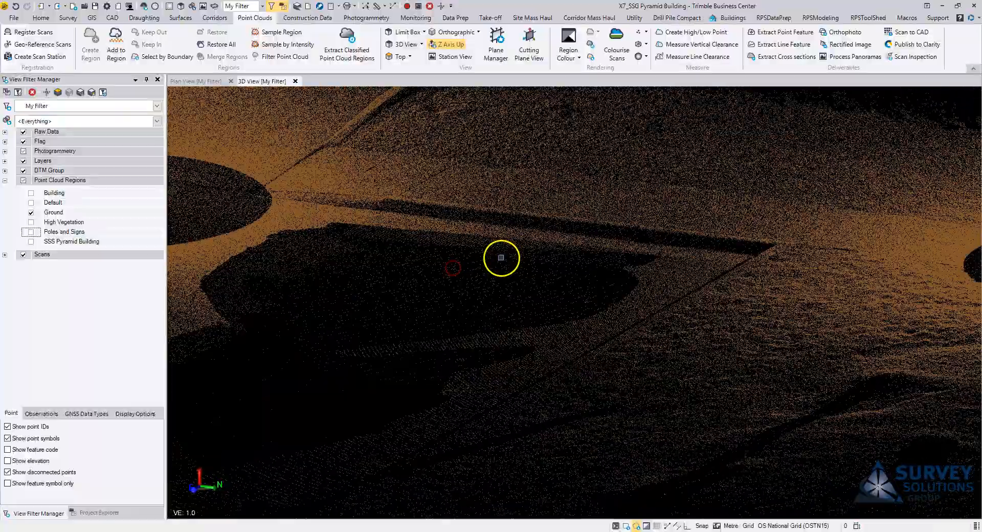
scroll(500, 259, down, 5)
middle_drag(494, 262, 530, 285)
drag(530, 284, 585, 290)
scroll(539, 279, down, 3)
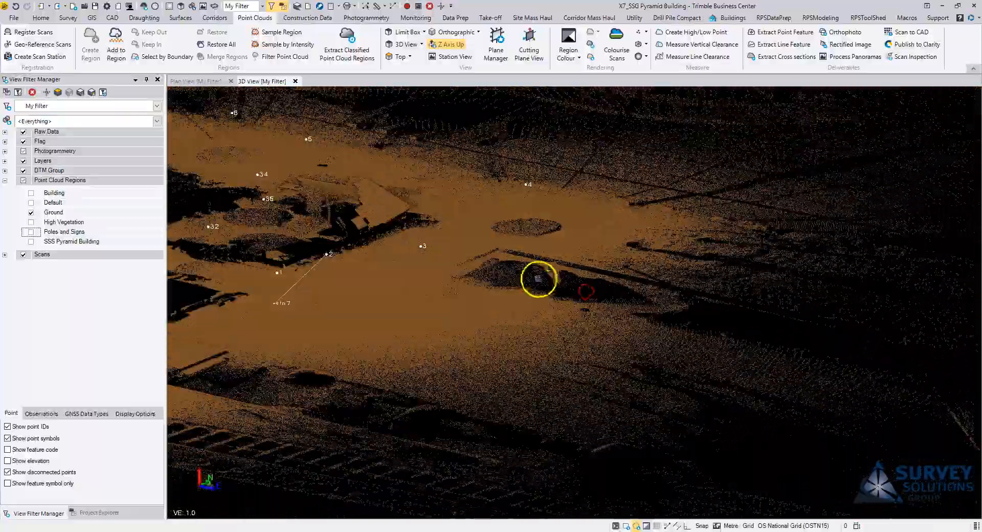
middle_drag(463, 301, 465, 300)
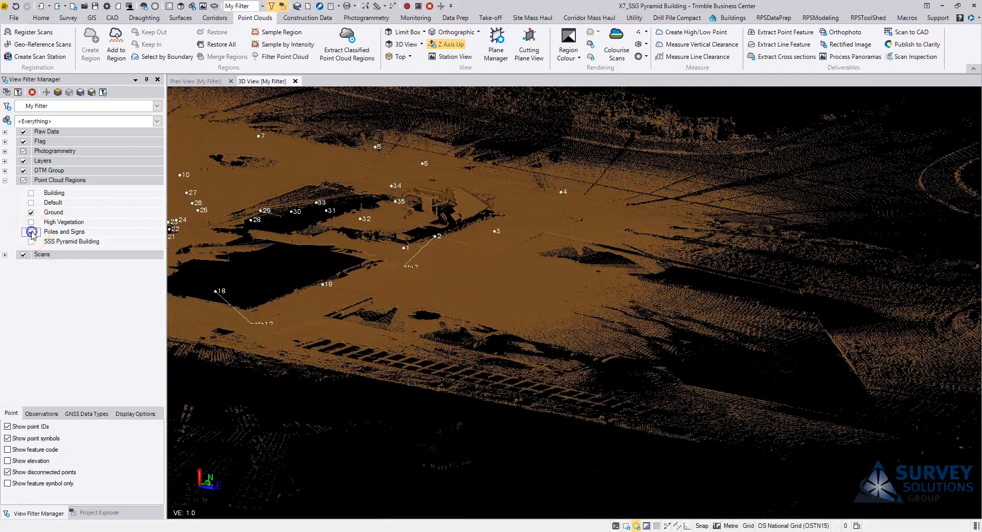
Show the Poles and Signs region and examine the poles against the ground across the whole site.
drag(593, 329, 552, 329)
middle_drag(567, 230, 554, 293)
scroll(511, 275, down, 2)
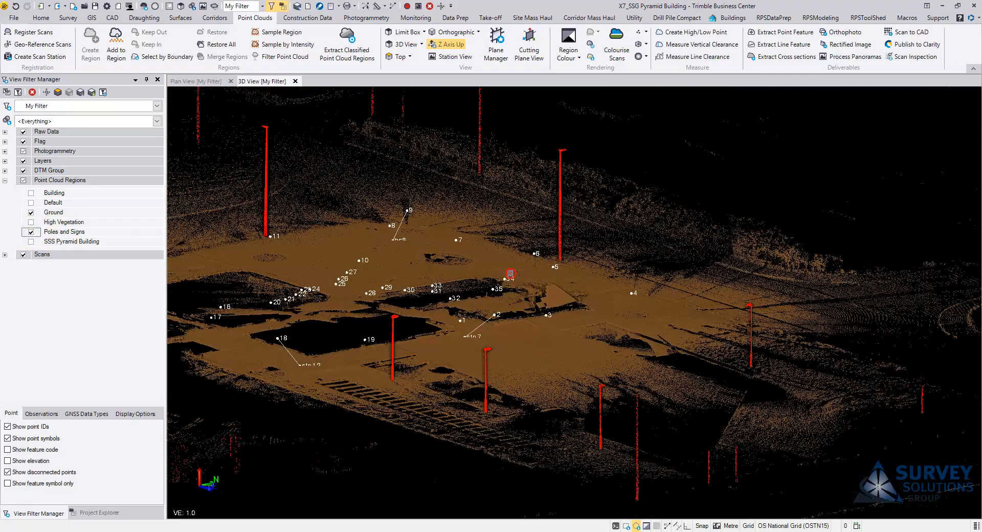
middle_drag(428, 231, 446, 276)
drag(426, 275, 523, 282)
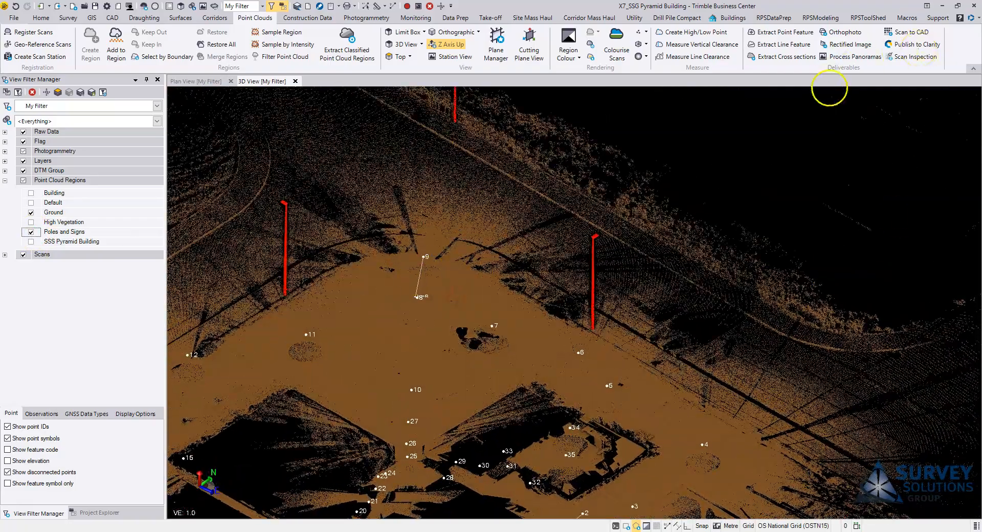
scroll(560, 275, down, 2)
middle_drag(593, 383, 580, 337)
middle_drag(469, 320, 539, 334)
drag(487, 287, 425, 285)
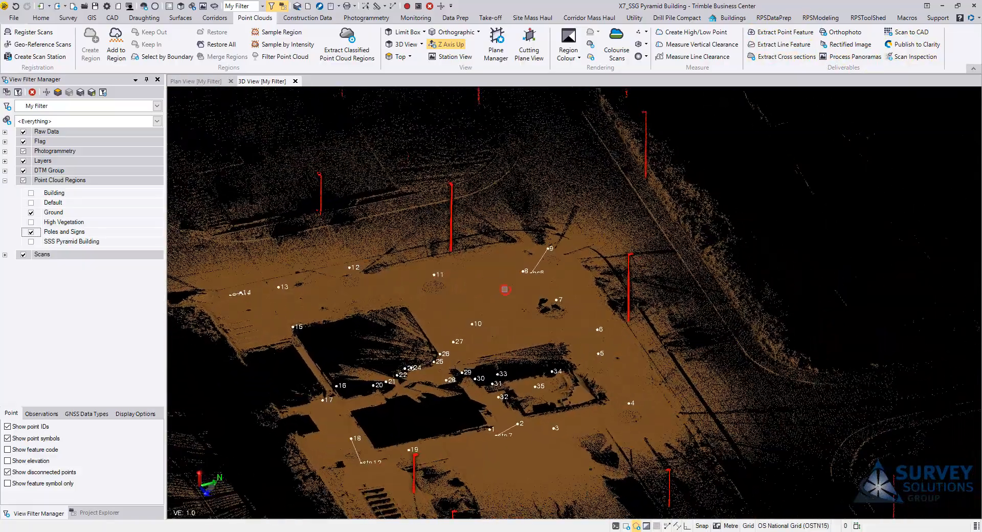
middle_drag(504, 289, 457, 284)
drag(493, 297, 397, 298)
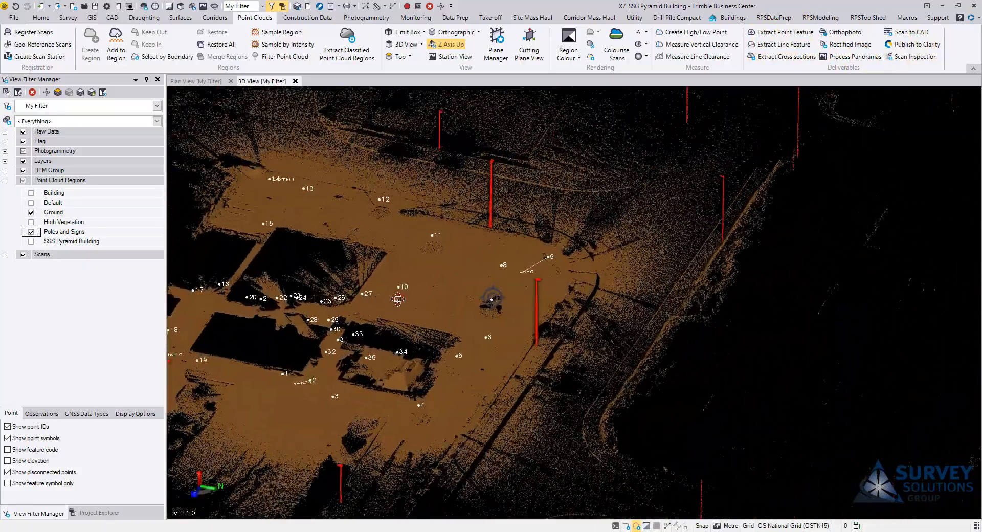
middle_drag(437, 285, 561, 335)
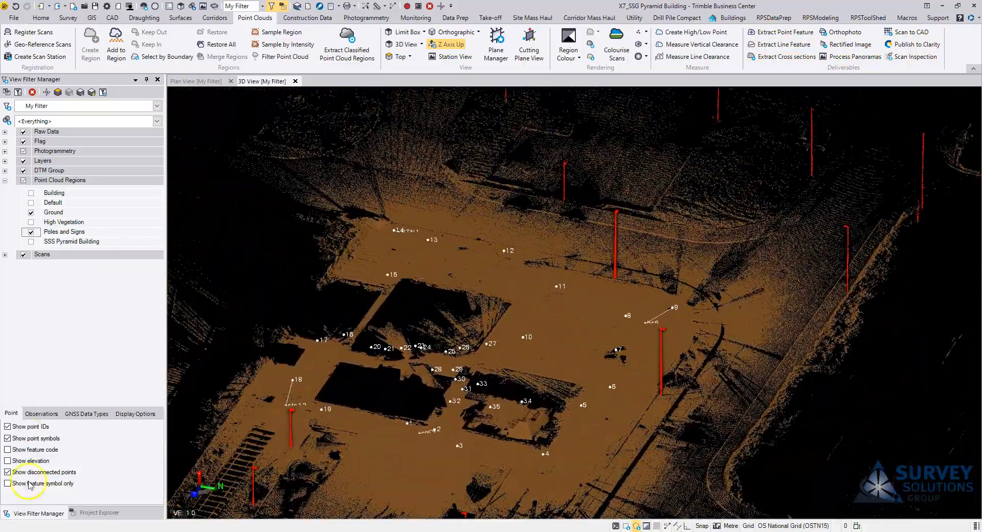
Isolate the Building region by hiding all other point cloud regions, and view it from above.
click(22, 513)
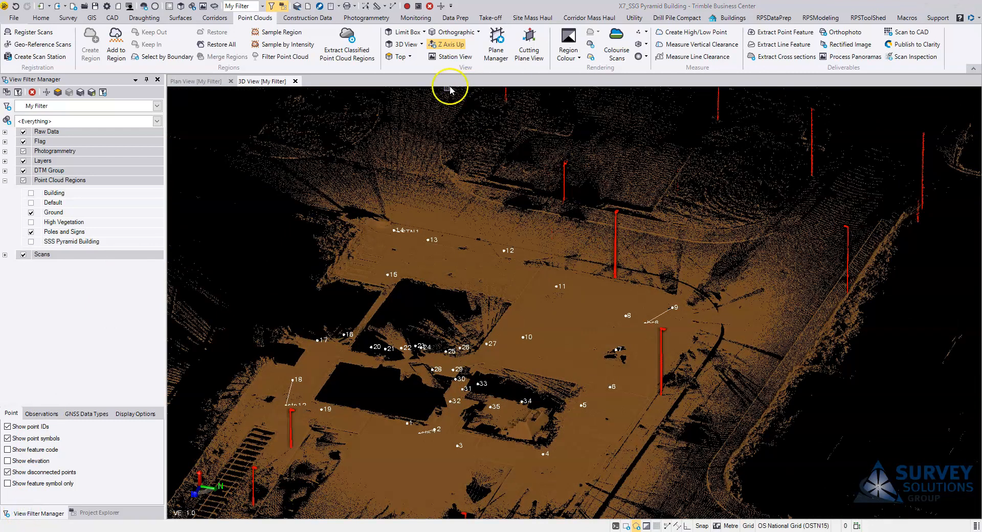
click(31, 242)
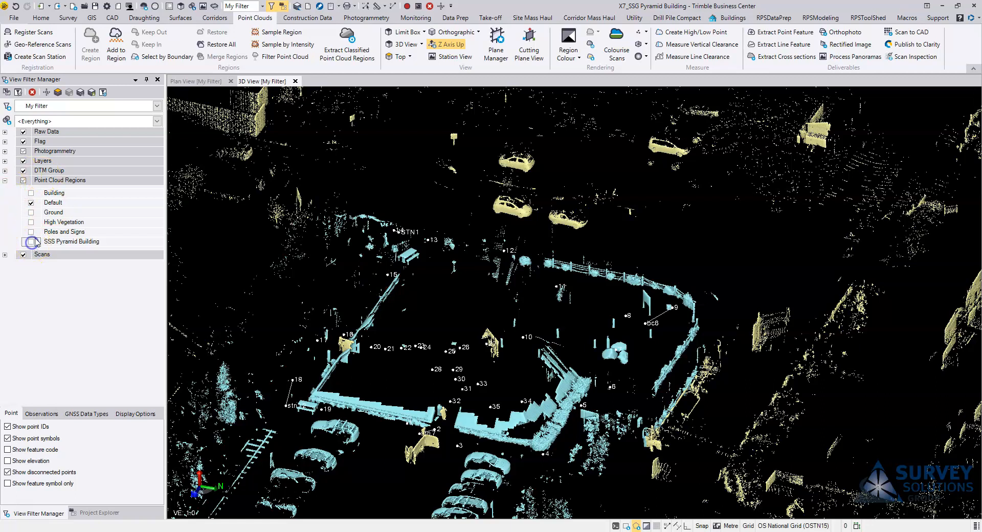
click(31, 203)
click(31, 192)
drag(571, 298, 339, 375)
right_drag(339, 375, 344, 370)
scroll(577, 343, up, 4)
middle_drag(567, 331, 535, 350)
scroll(531, 320, down, 2)
right_drag(523, 319, 521, 333)
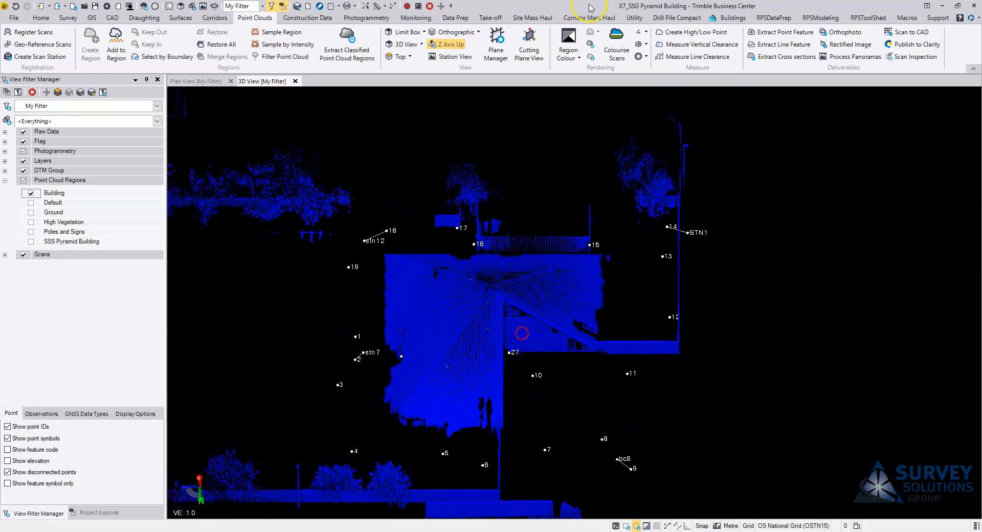
click(637, 46)
click(659, 68)
right_drag(526, 314, 490, 266)
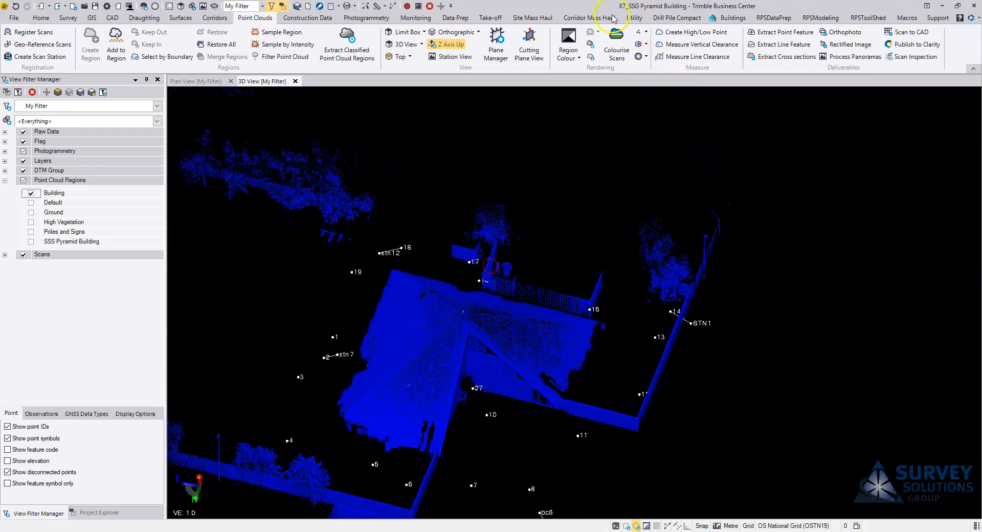
Start another classified region extraction with the Building region selected as its source.
click(353, 54)
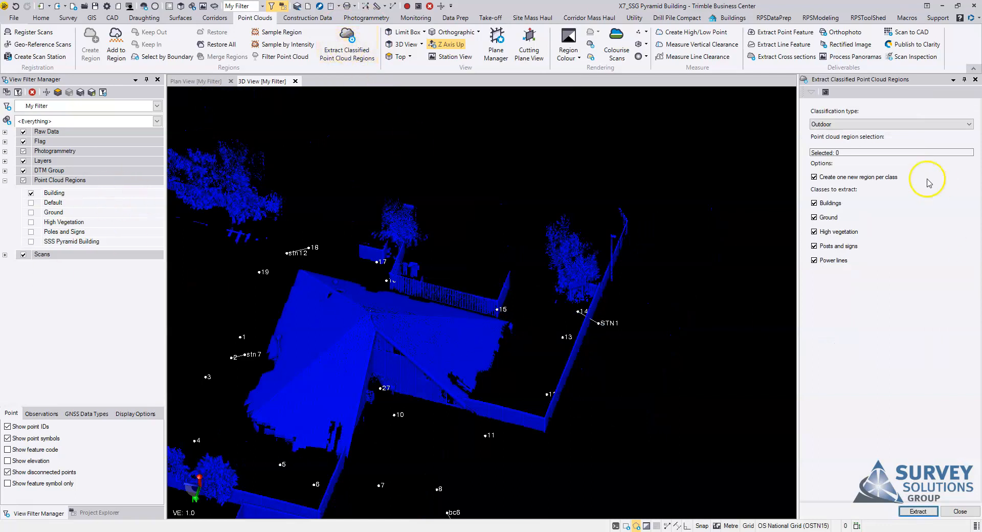
click(842, 152)
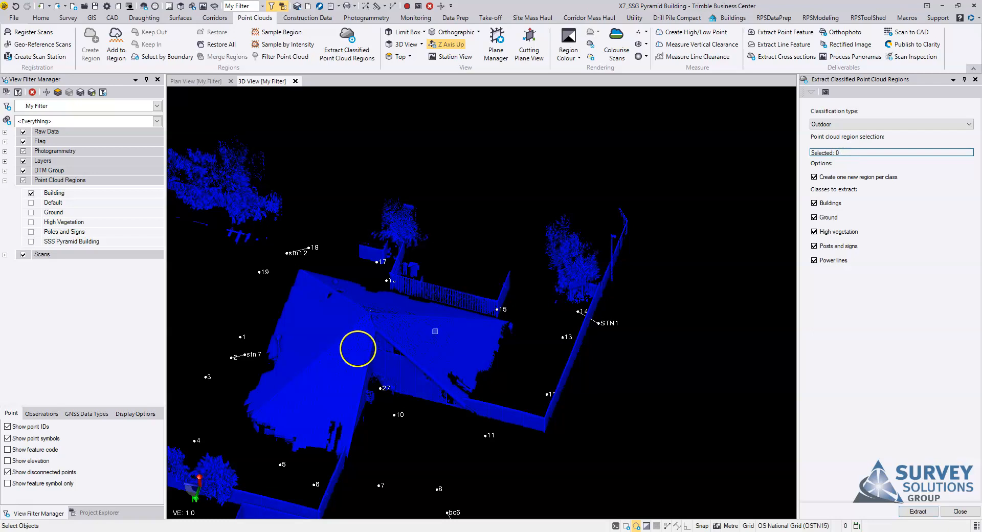
click(357, 348)
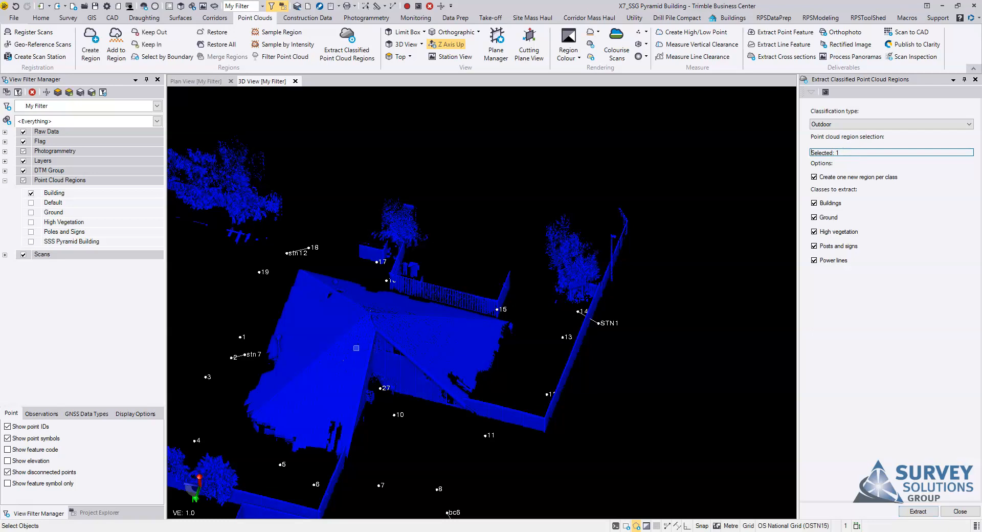
scroll(368, 363, up, 2)
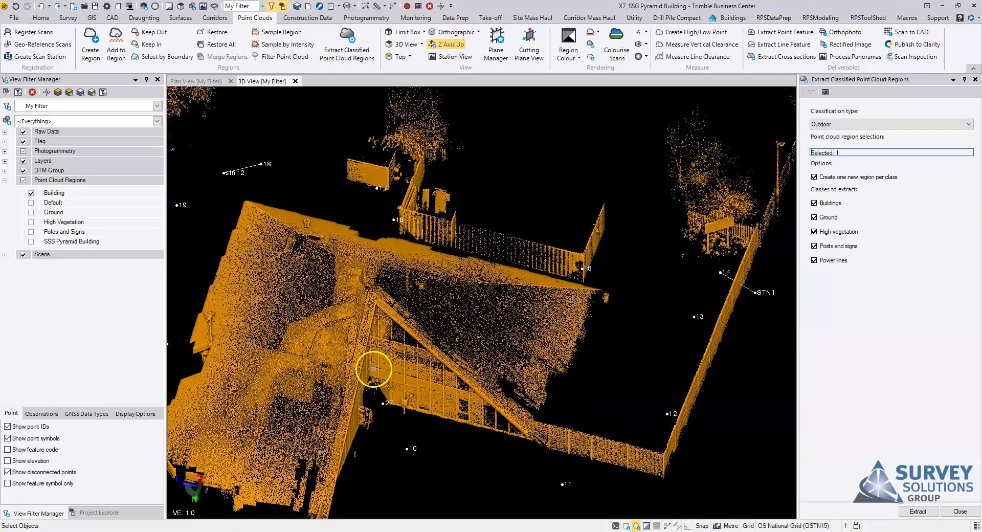
scroll(373, 381, up, 2)
scroll(381, 381, down, 5)
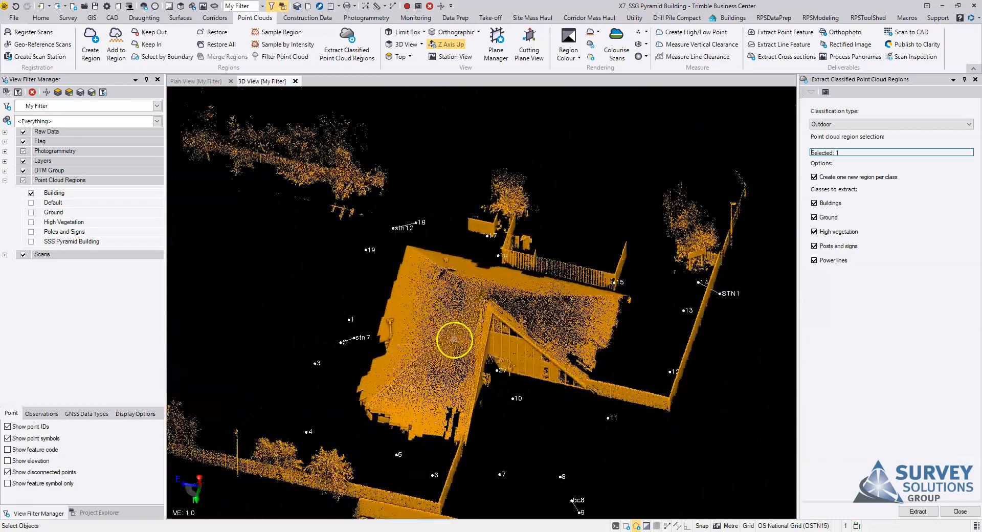
middle_drag(501, 351, 469, 347)
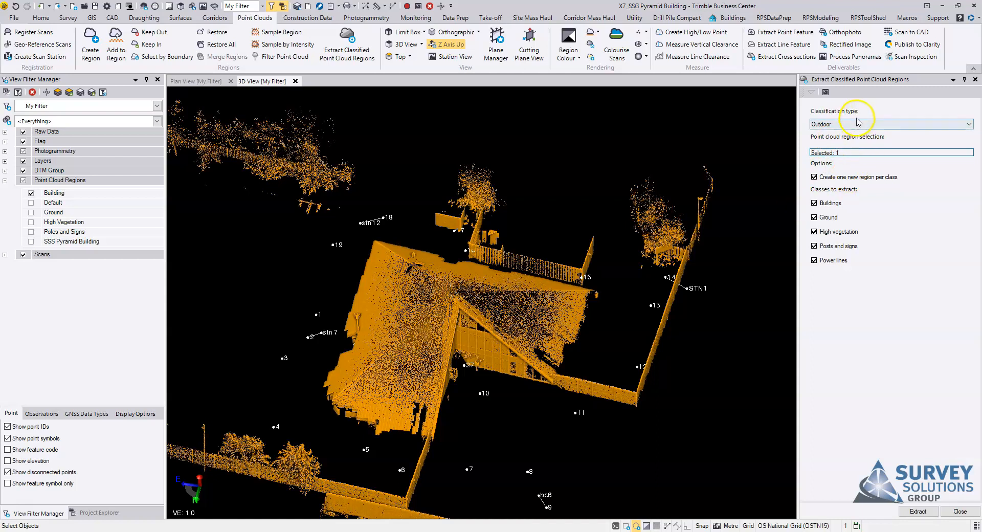
Extract Indoor walls, floor and ceiling classes without the grated floor, one new region per class, and close the command.
click(857, 123)
click(857, 144)
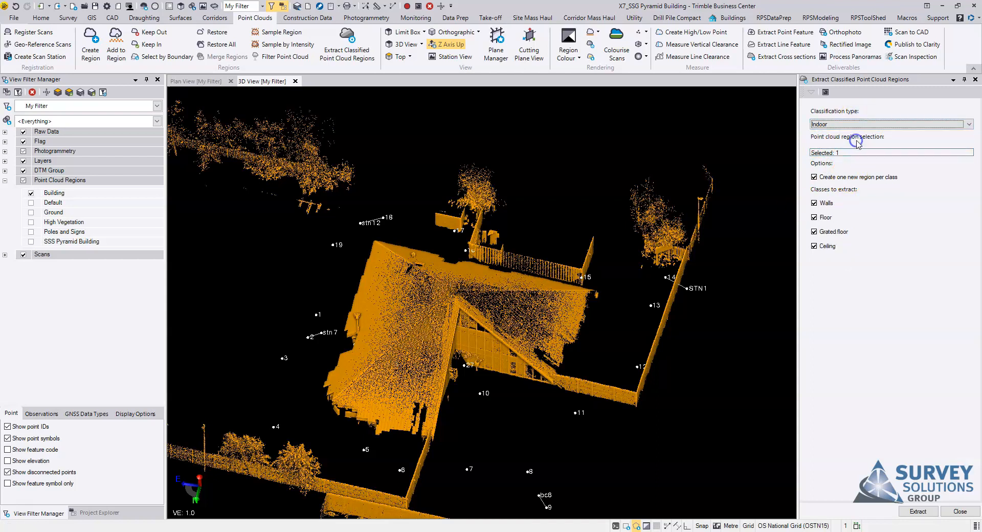
click(813, 232)
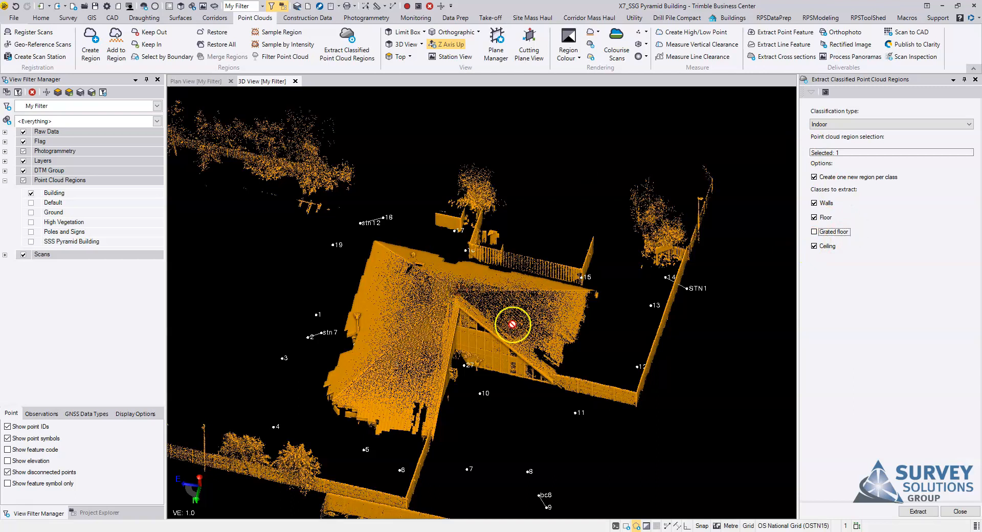
click(913, 512)
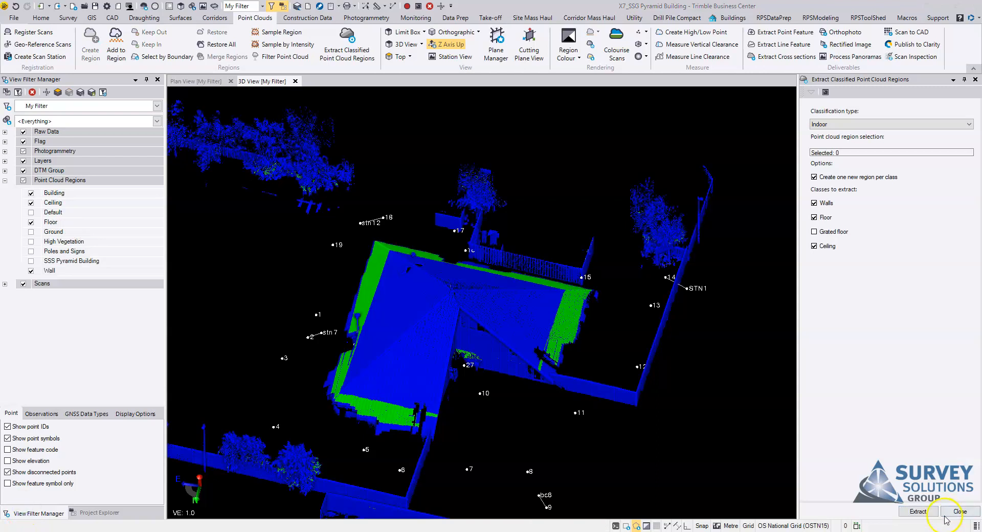
click(960, 510)
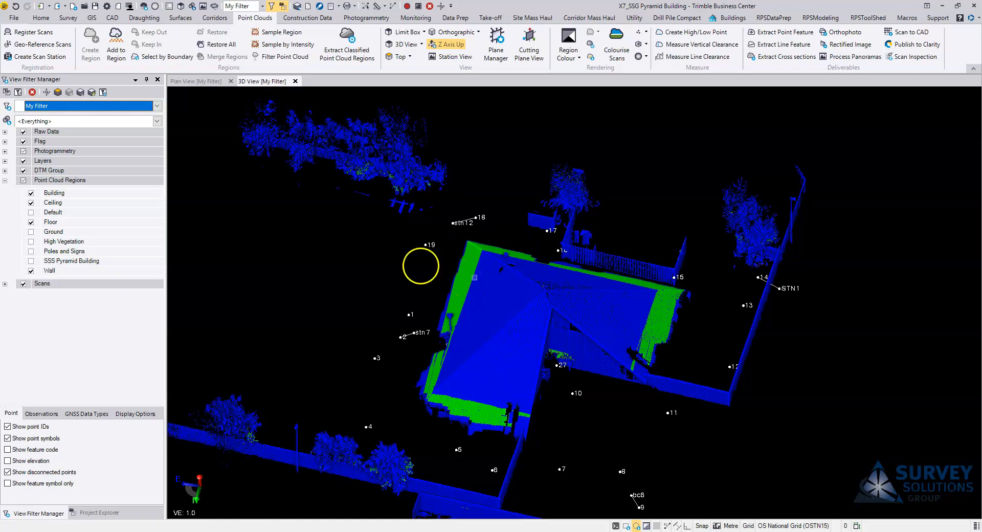
Hide the Building region and examine the Ceiling region over the rooms and around the roof edge.
click(30, 193)
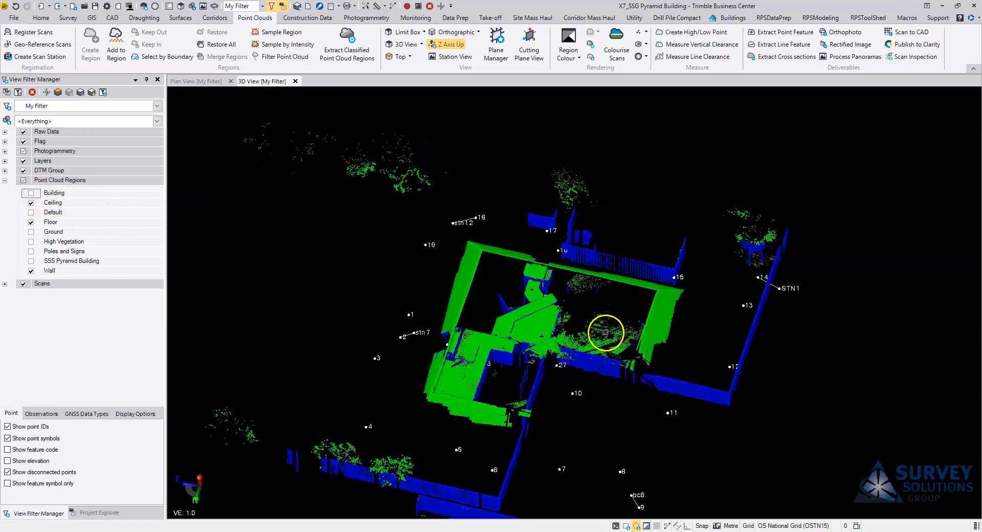
scroll(604, 332, up, 3)
scroll(604, 332, up, 2)
middle_drag(552, 328, 628, 348)
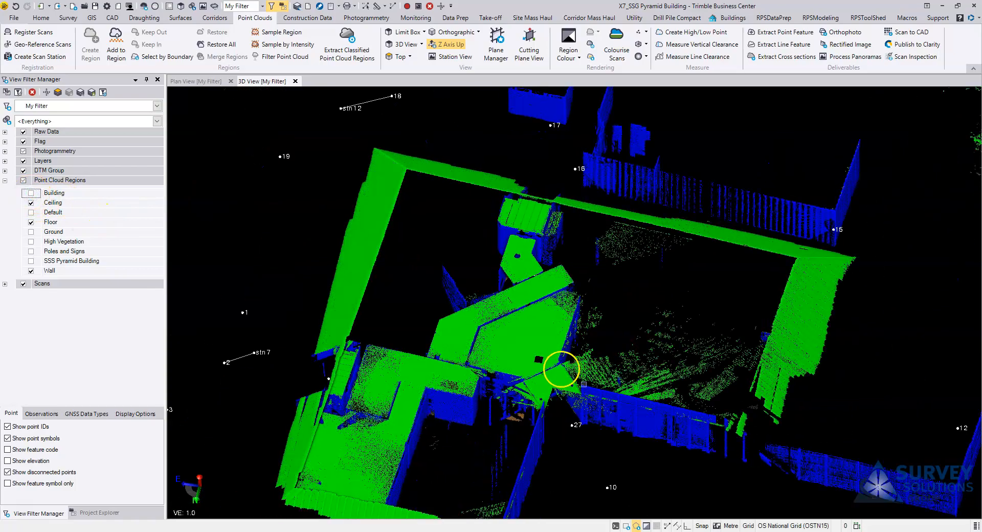
middle_drag(636, 391, 601, 358)
right_drag(542, 378, 685, 317)
middle_drag(685, 317, 590, 386)
scroll(562, 357, up, 2)
middle_drag(557, 355, 669, 342)
scroll(609, 350, down, 4)
right_drag(629, 371, 701, 353)
middle_drag(465, 372, 527, 370)
scroll(530, 364, down, 2)
scroll(569, 358, up, 5)
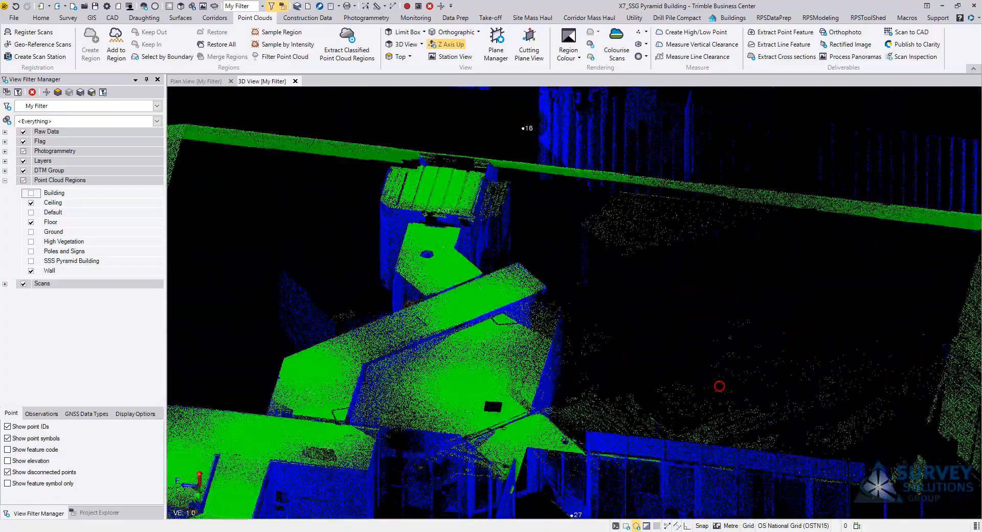
middle_drag(677, 422, 583, 387)
scroll(584, 387, down, 2)
scroll(583, 387, down, 3)
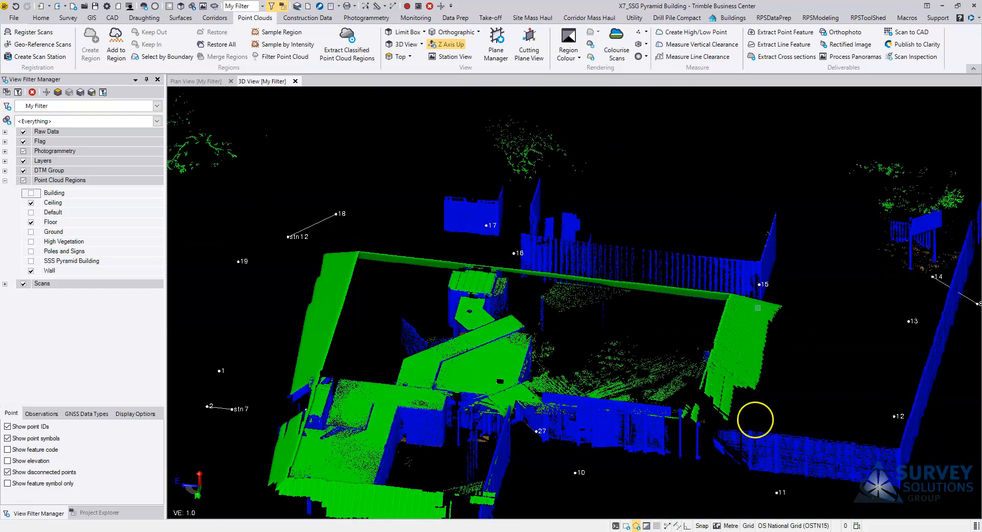
scroll(545, 344, up, 4)
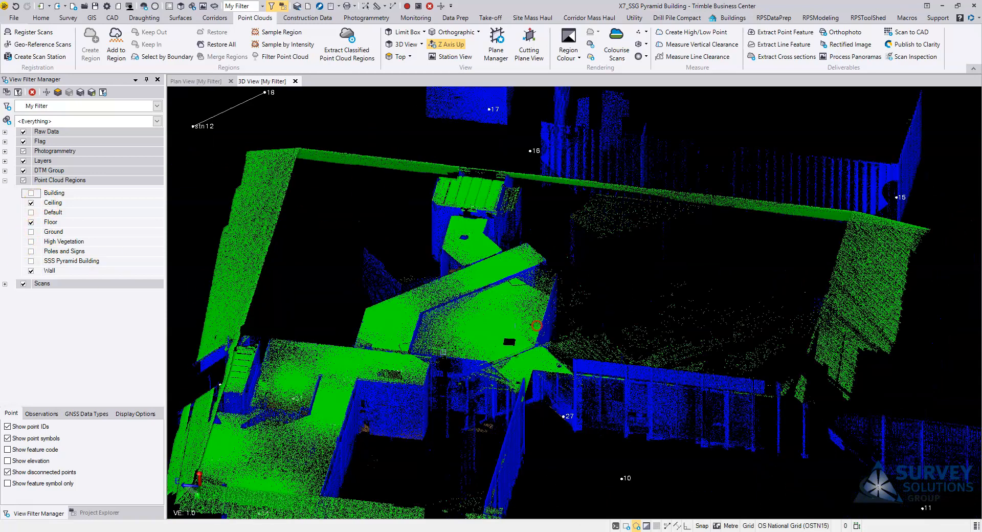
middle_drag(356, 387, 402, 375)
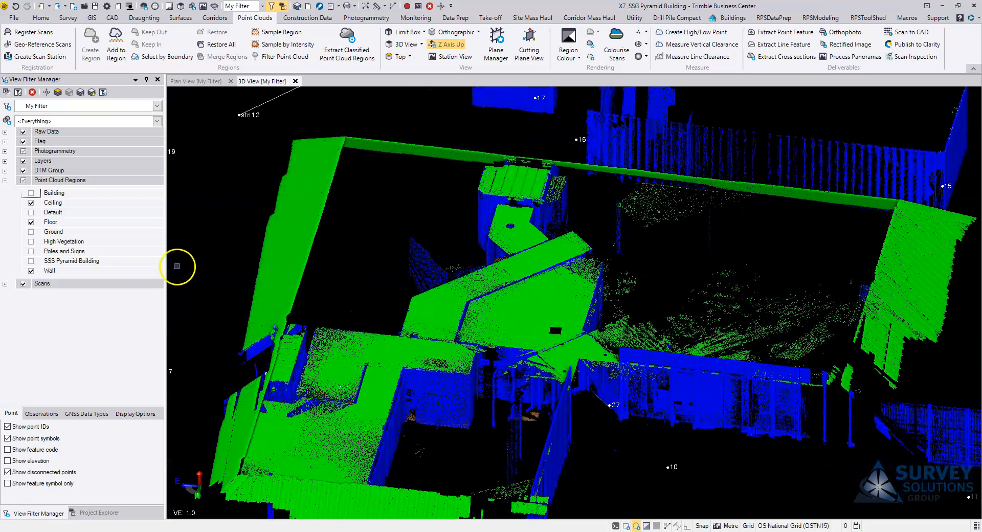
Hide the Ceiling region and inspect the interior walls and floor along the corridor up close.
click(31, 203)
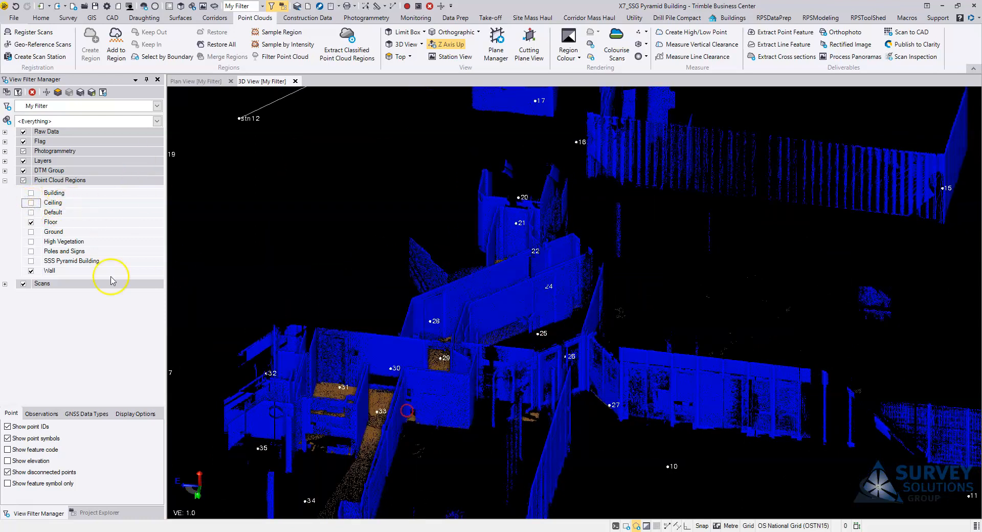
scroll(431, 322, up, 5)
right_drag(435, 379, 415, 440)
middle_drag(535, 293, 446, 394)
mouse_move(594, 273)
middle_down()
mouse_move(562, 325)
mouse_move(655, 309)
middle_up()
scroll(564, 312, up, 4)
mouse_move(529, 311)
right_down()
mouse_move(572, 307)
mouse_move(585, 286)
right_up()
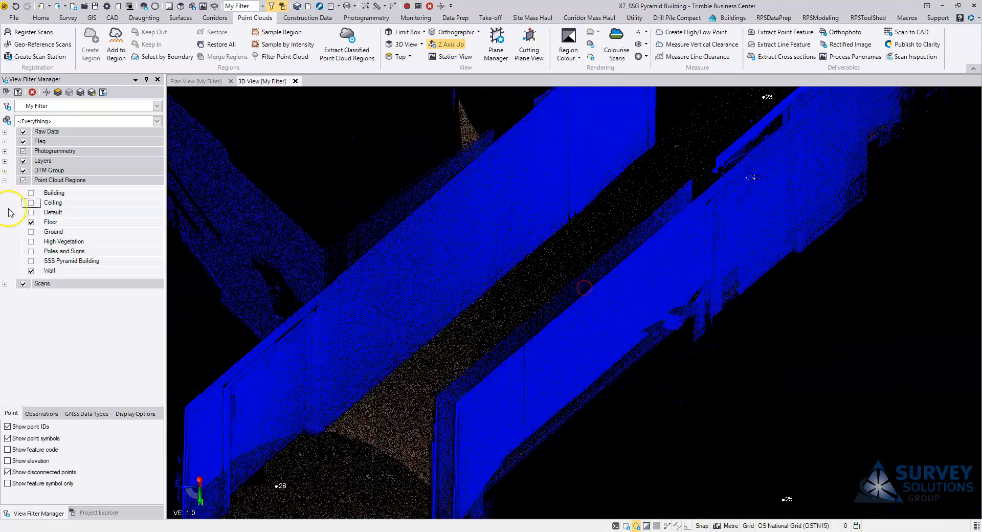
Check the corridor's Floor and Wall regions separately by hiding each one in turn and showing it again.
click(31, 222)
click(31, 223)
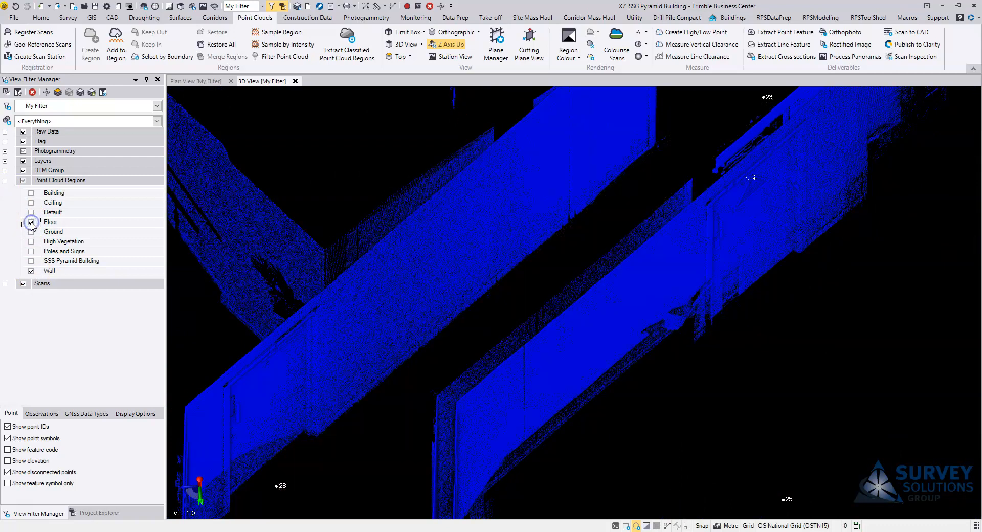
click(32, 271)
click(31, 272)
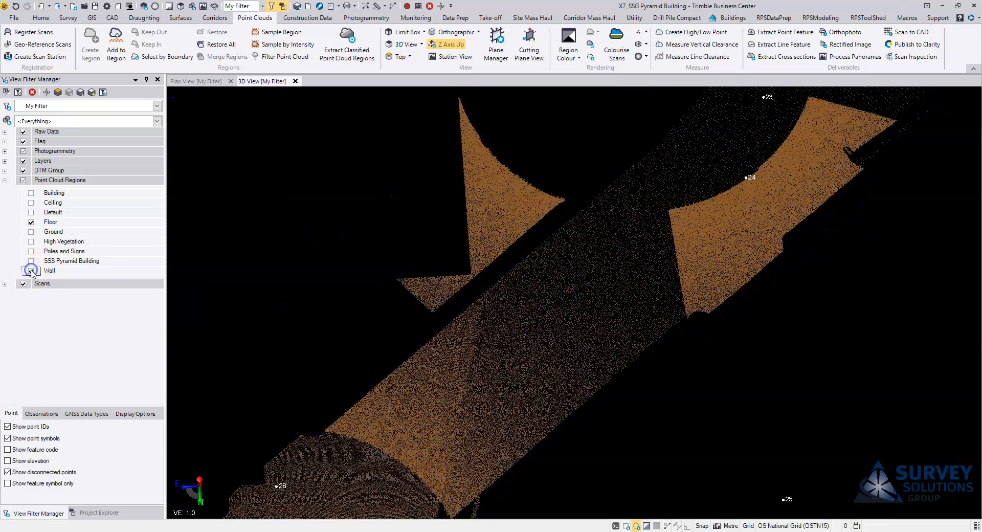
Examine the Wall and Floor regions from the corridor outward past points 27 and 10 to the outer walls.
scroll(520, 284, down, 2)
right_drag(520, 285, 613, 288)
middle_drag(610, 279, 563, 296)
scroll(572, 289, down, 2)
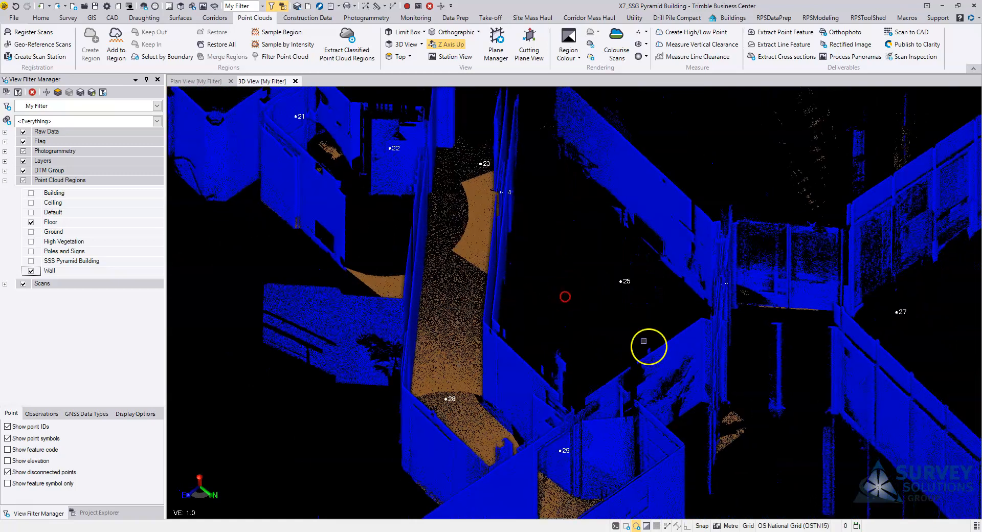
middle_drag(655, 349, 504, 331)
middle_drag(574, 380, 511, 401)
scroll(594, 343, down, 2)
middle_drag(693, 374, 532, 440)
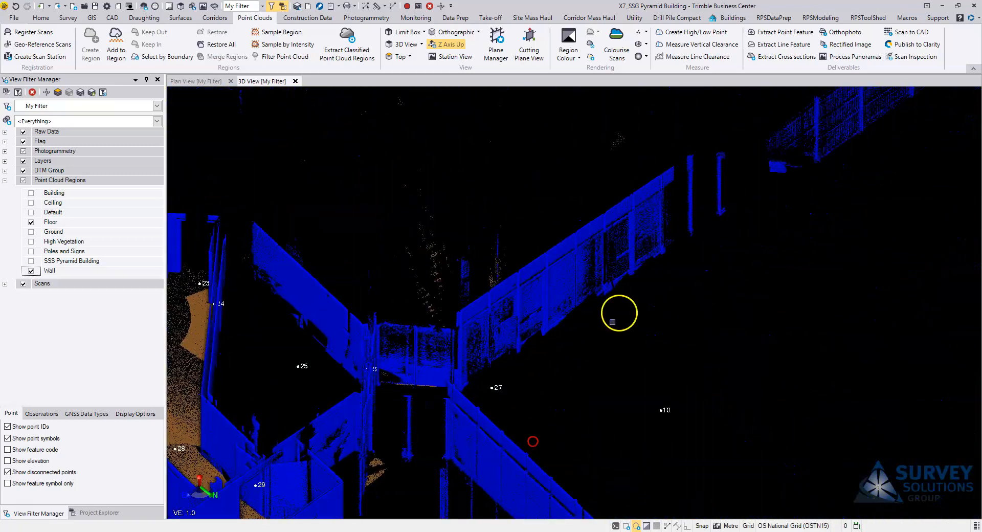
scroll(612, 261, down, 2)
middle_drag(648, 248, 440, 398)
middle_drag(559, 295, 484, 381)
Outline the outdoor fence and wall points beside survey points 15, 16 and 17 with a five-corner selection polygon.
right_drag(452, 338, 476, 365)
scroll(494, 358, down, 2)
scroll(493, 358, down, 1)
middle_drag(511, 354, 482, 416)
scroll(323, 261, down, 1)
scroll(323, 261, down, 2)
middle_drag(351, 278, 384, 287)
middle_drag(318, 398, 518, 375)
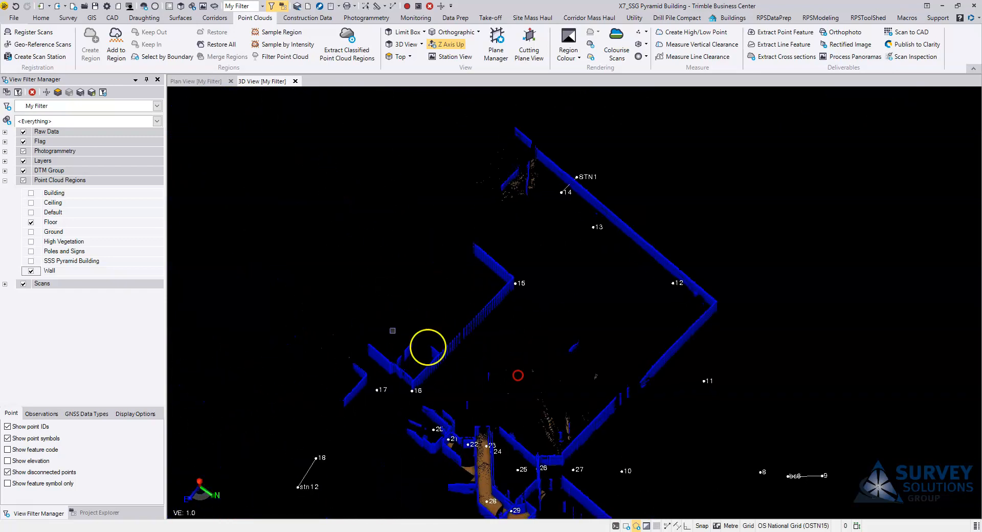
click(342, 453)
click(494, 352)
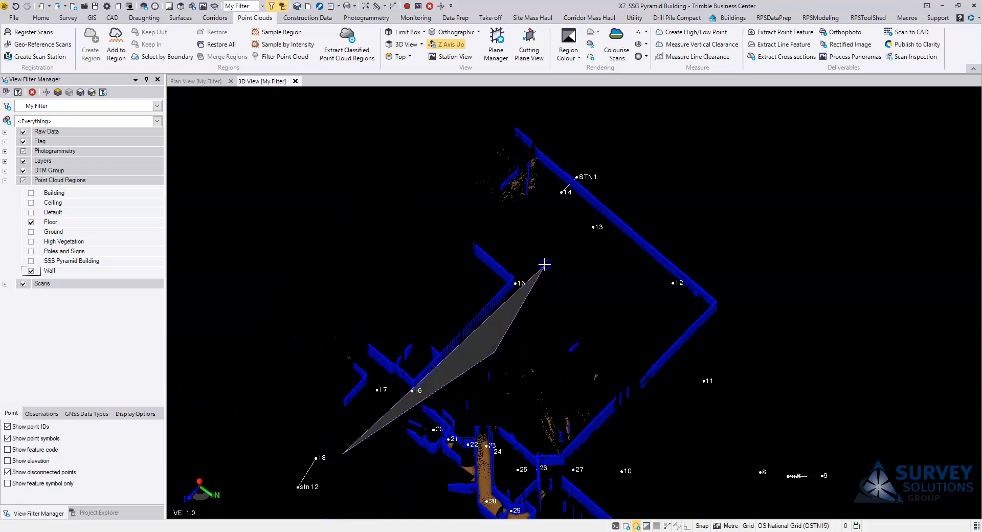
click(545, 264)
click(477, 207)
click(253, 291)
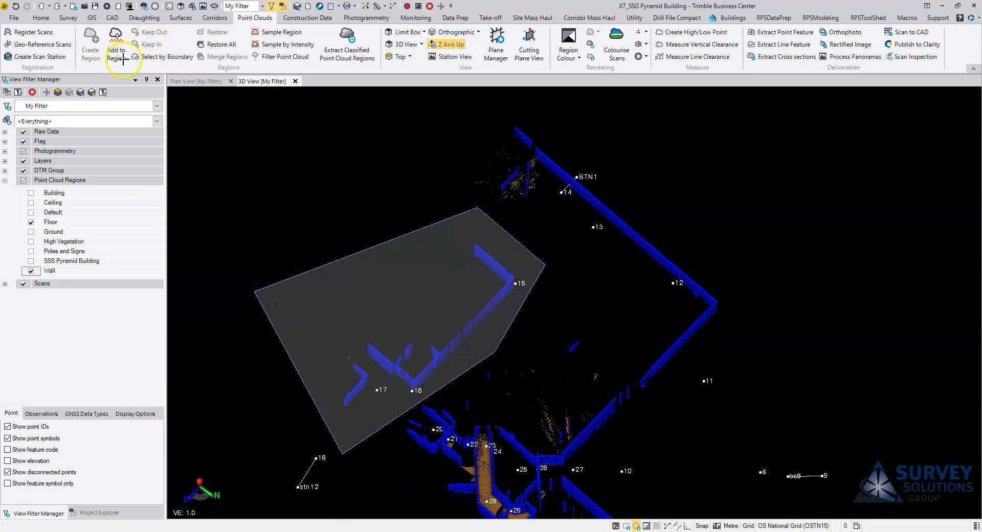
Add the selected outdoor fence and wall points to the Default point cloud region.
click(115, 45)
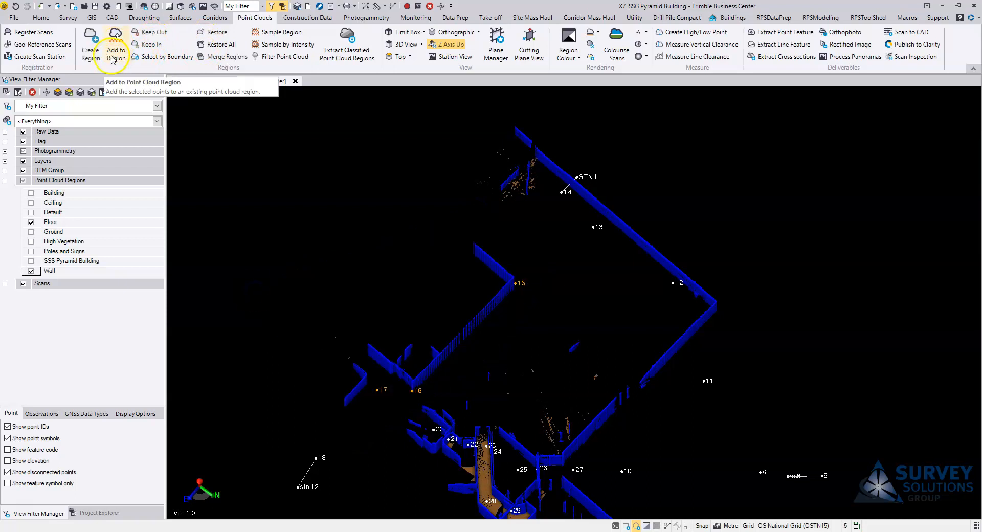
click(855, 121)
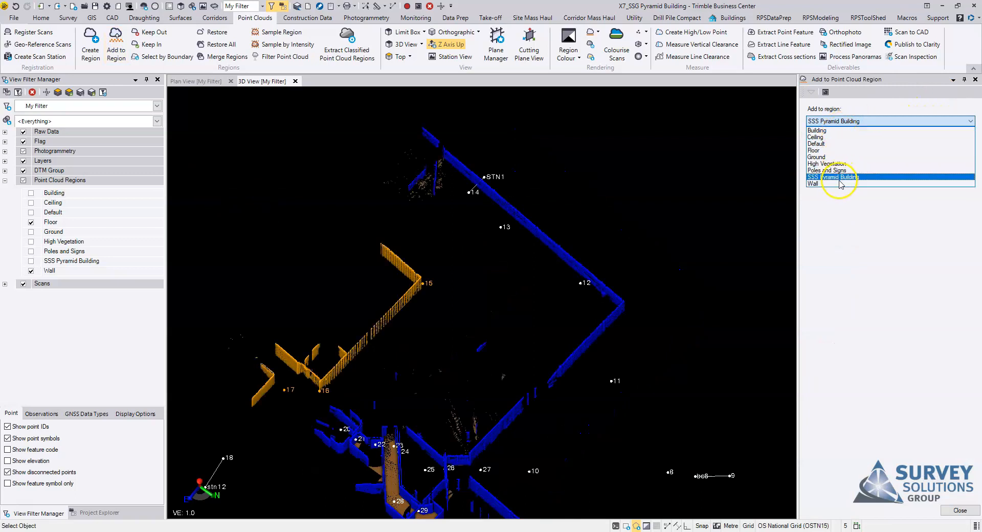
click(838, 151)
click(870, 168)
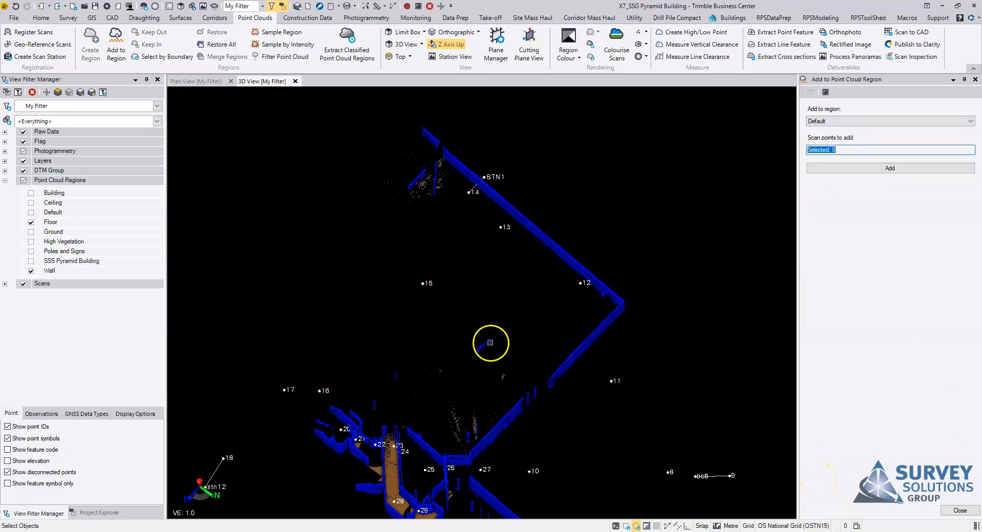
Bring the remaining outer boundary walls and the whole building interior into view.
scroll(484, 384, down, 1)
scroll(484, 385, down, 1)
middle_drag(484, 384, 527, 321)
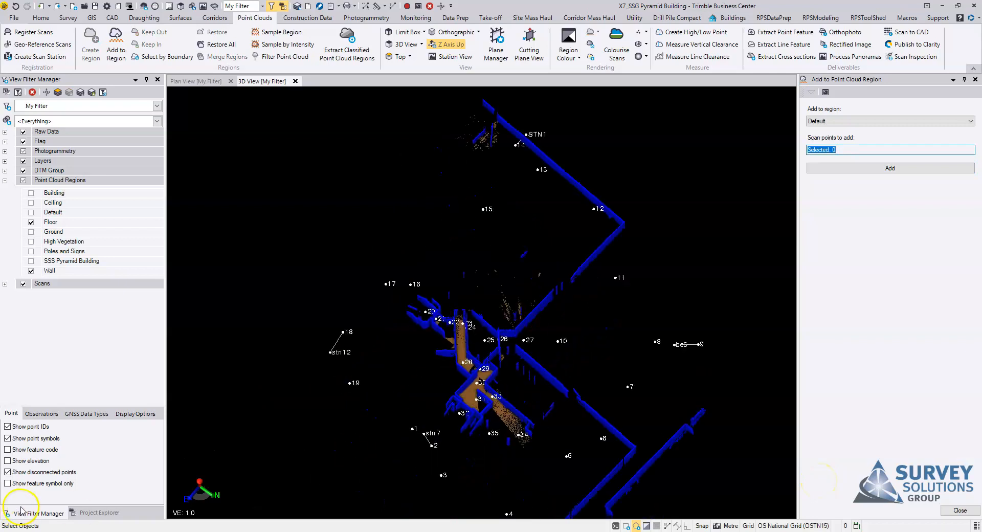